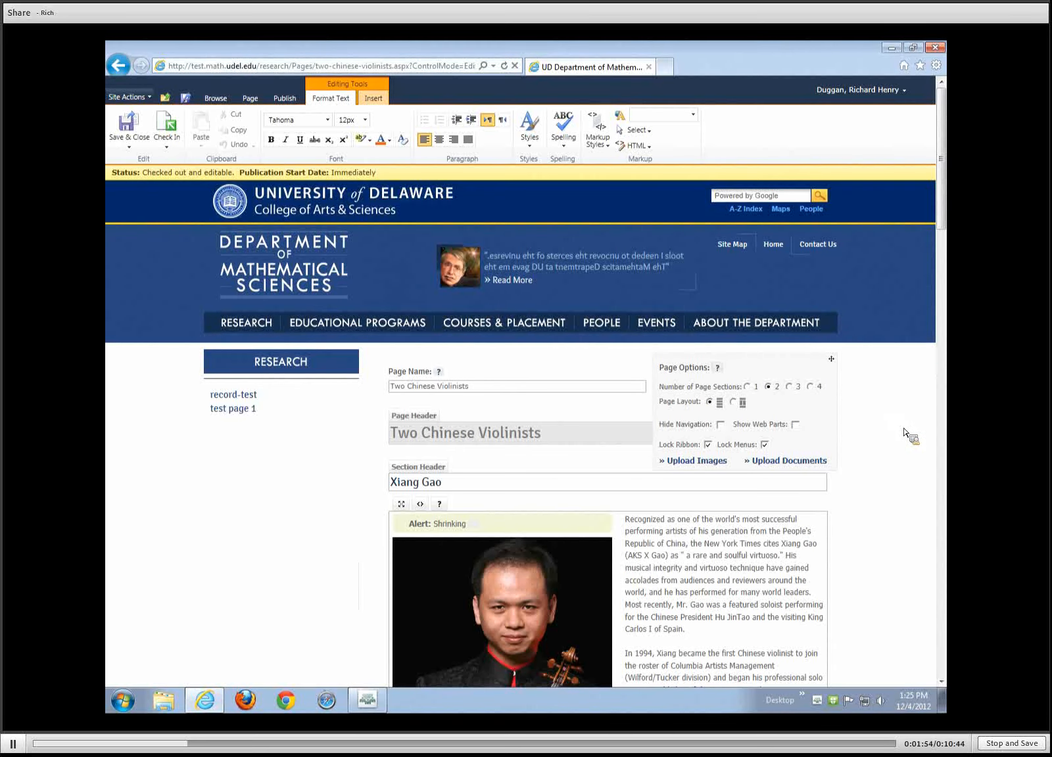
{"action": "scroll", "coordinate": [909, 436], "scroll_direction": "down", "scroll_amount": 5}
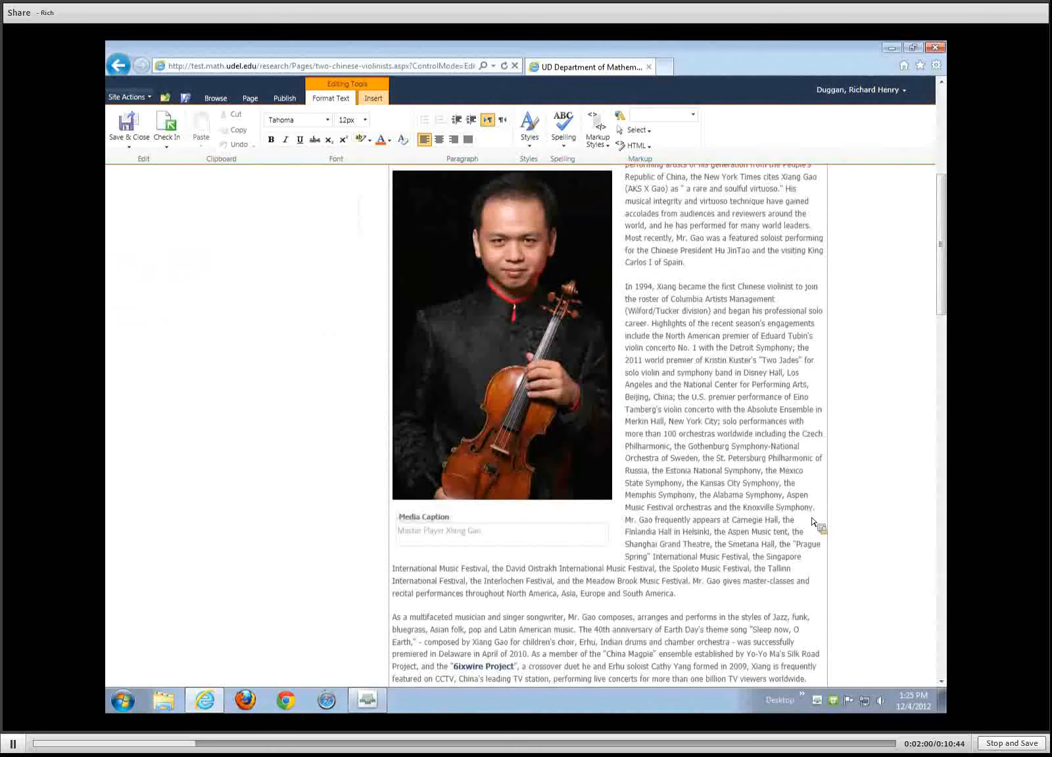
{"action": "scroll", "coordinate": [861, 526], "scroll_direction": "up", "scroll_amount": 5}
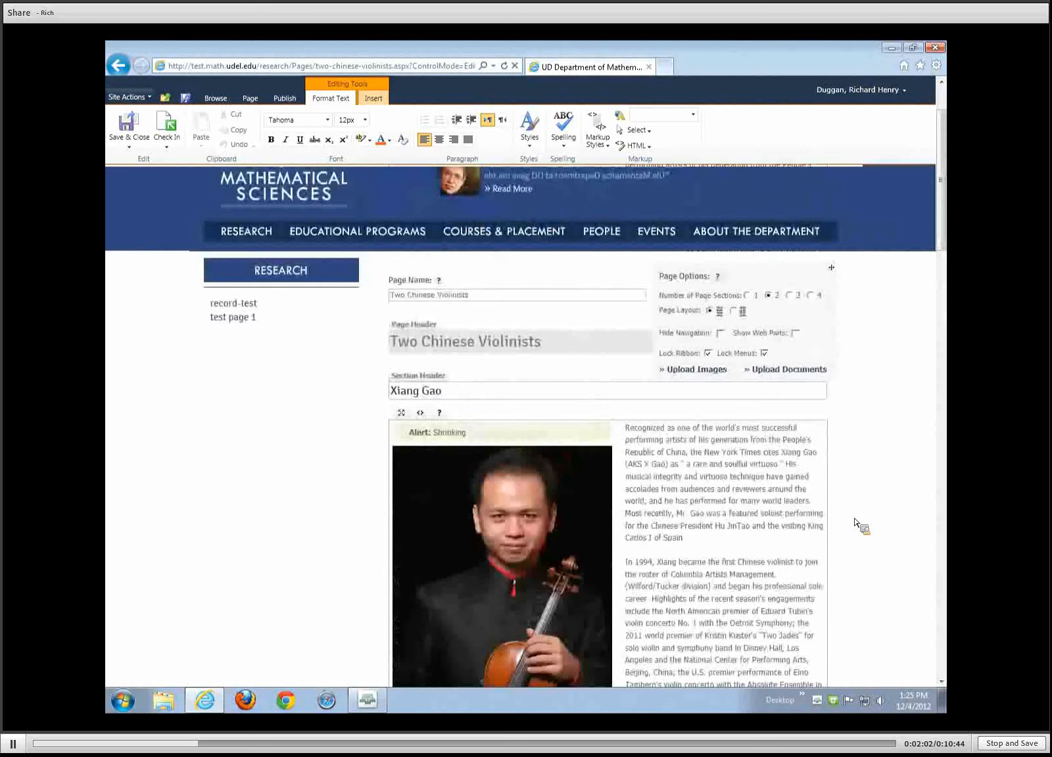
{"action": "scroll", "coordinate": [857, 526], "scroll_direction": "up", "scroll_amount": 2}
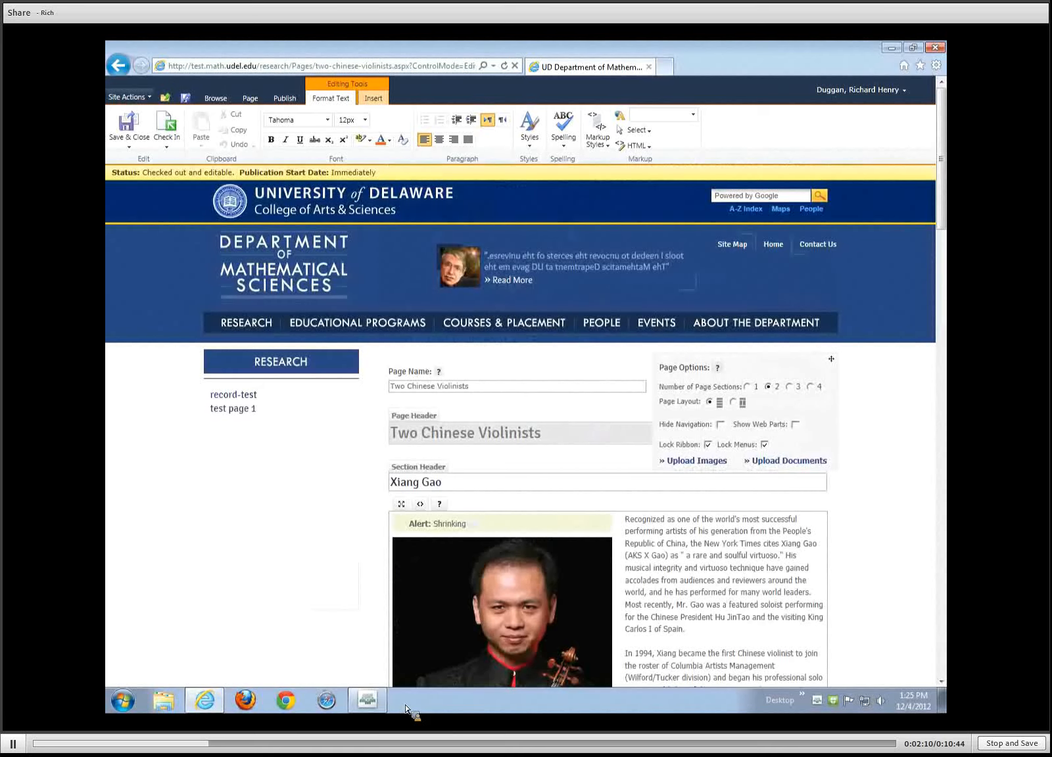
Open the Math Research PublishingImages folder from the desktop and move its window clear of the desktop icons
{"action": "left_click", "coordinate": [898, 49]}
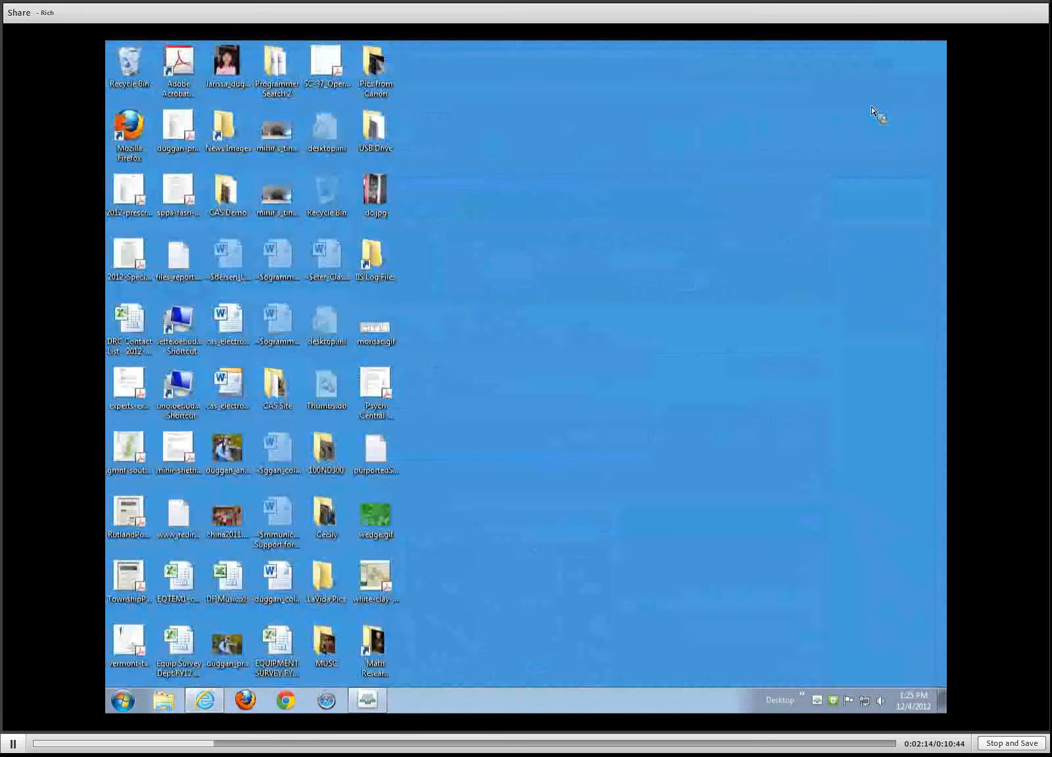
{"action": "double_click", "coordinate": [378, 654]}
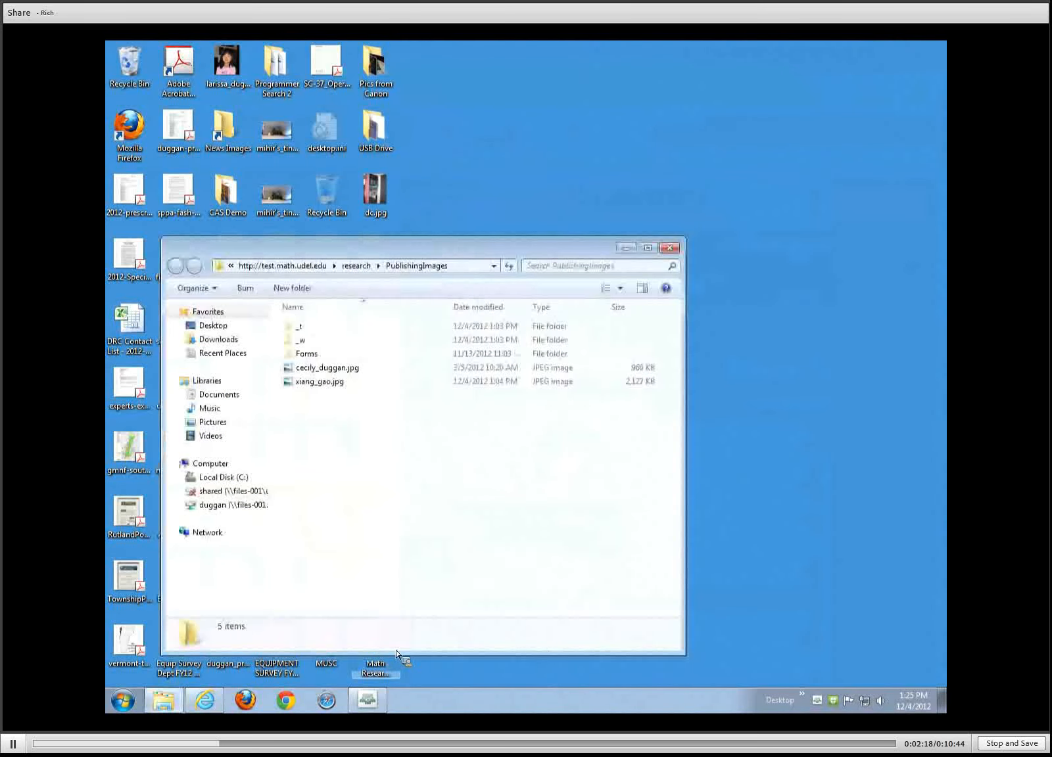
{"action": "left_click_drag", "start_coordinate": [415, 252], "coordinate": [655, 144]}
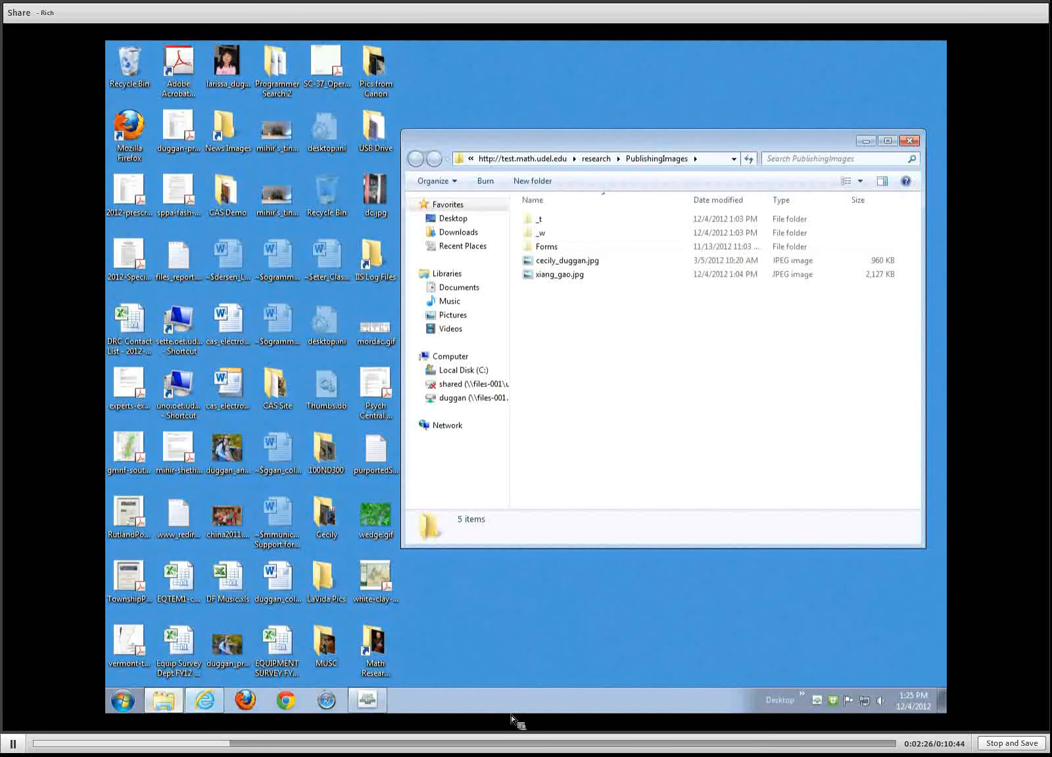
Switch back to Internet Explorer, set the Two Chinese Violinists page to 3 sections, and add a media area to section 3
{"action": "mouse_move", "coordinate": [206, 713]}
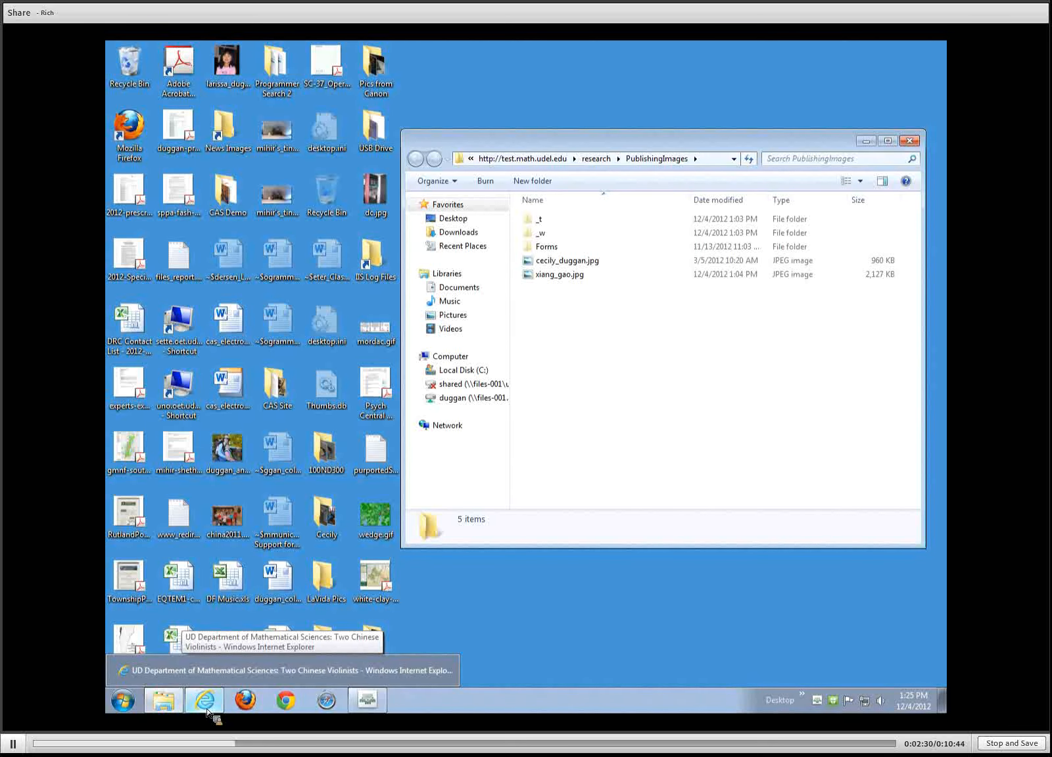
{"action": "left_click", "coordinate": [207, 709]}
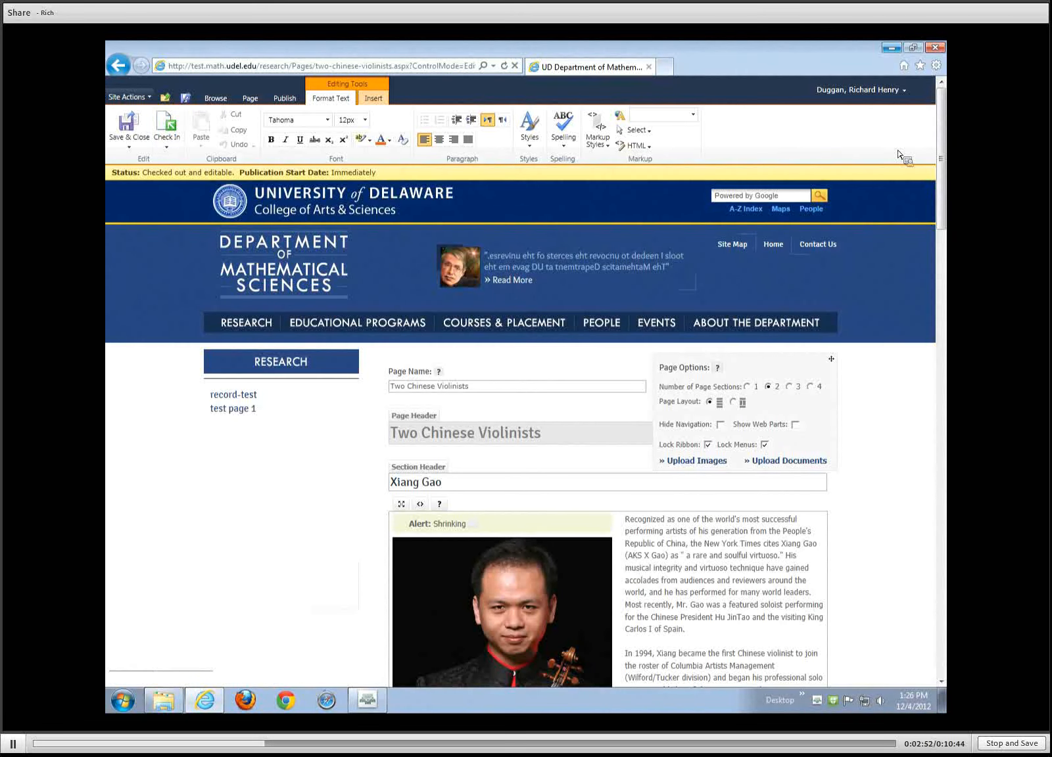
{"action": "left_click_drag", "start_coordinate": [946, 180], "coordinate": [899, 439]}
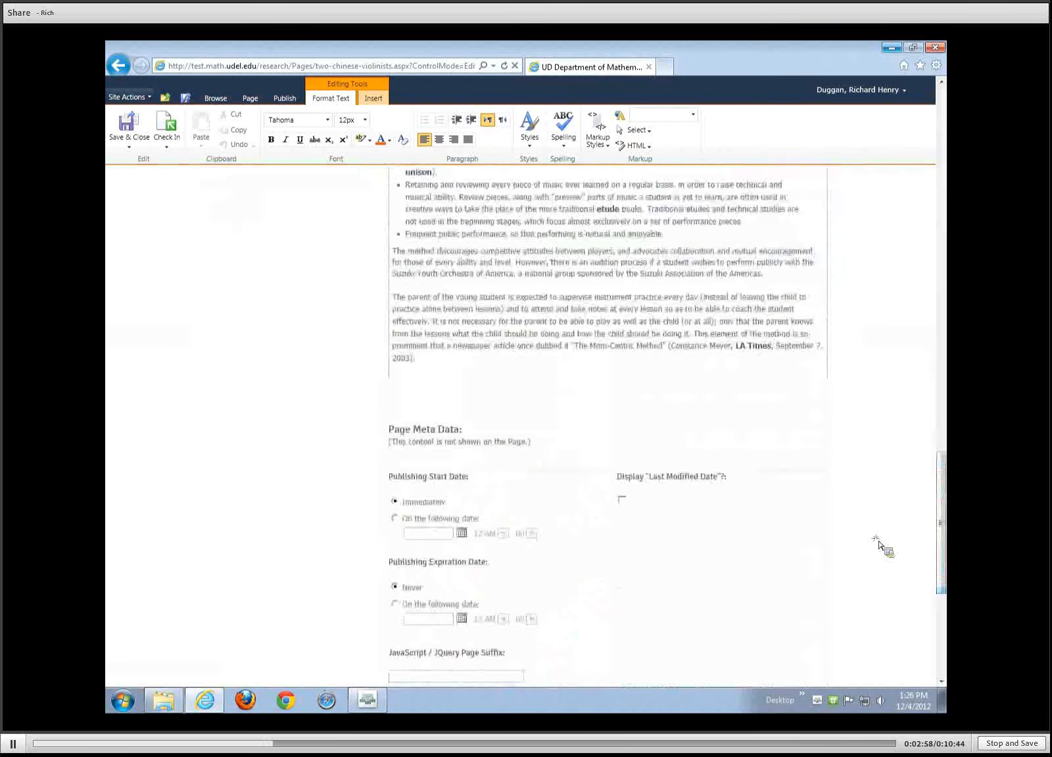
{"action": "left_click_drag", "start_coordinate": [940, 519], "coordinate": [940, 168]}
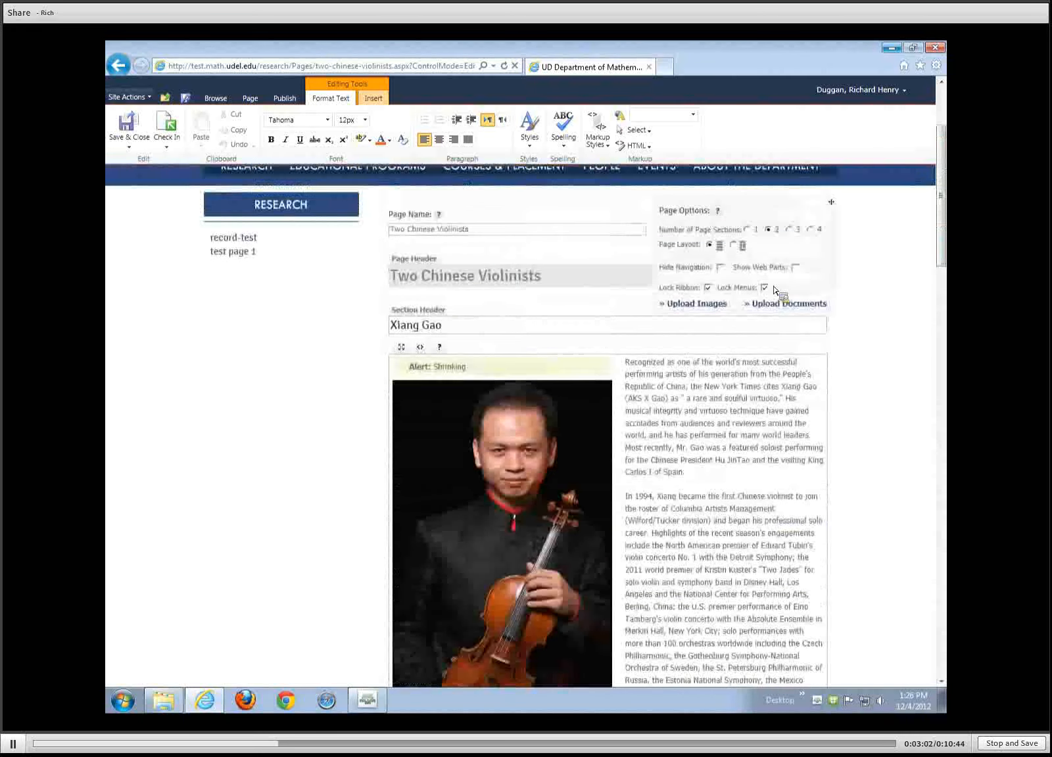
{"action": "left_click", "coordinate": [789, 230]}
{"action": "left_click_drag", "start_coordinate": [950, 203], "coordinate": [940, 520]}
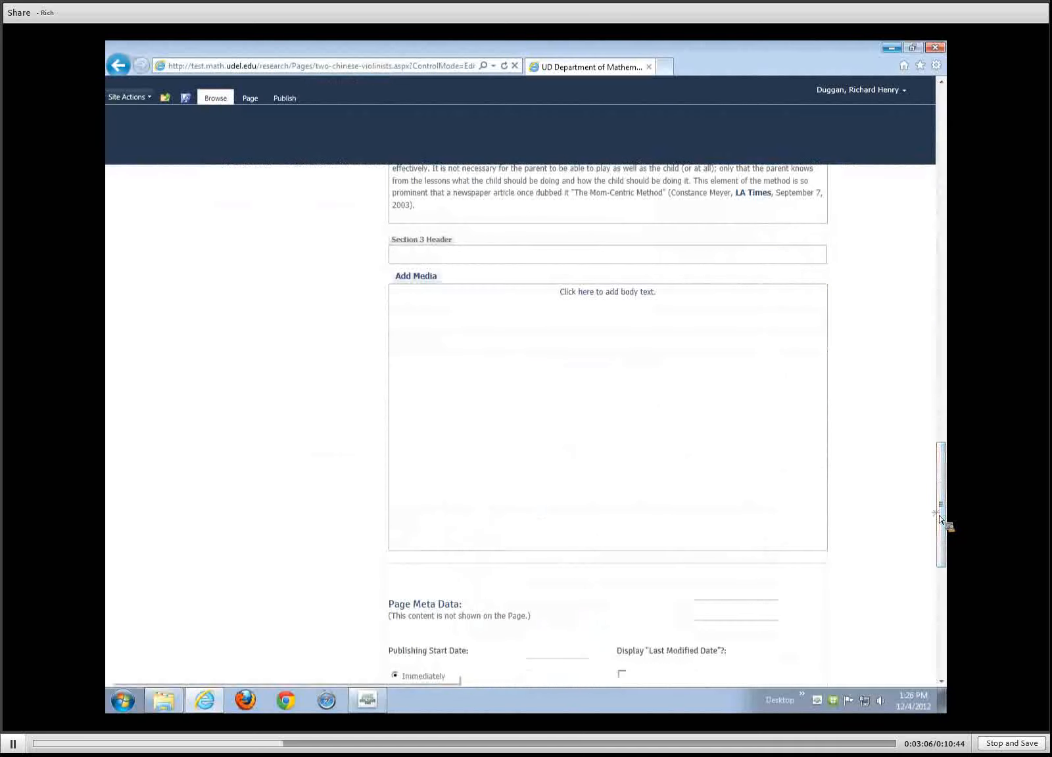
{"action": "left_click", "coordinate": [410, 279]}
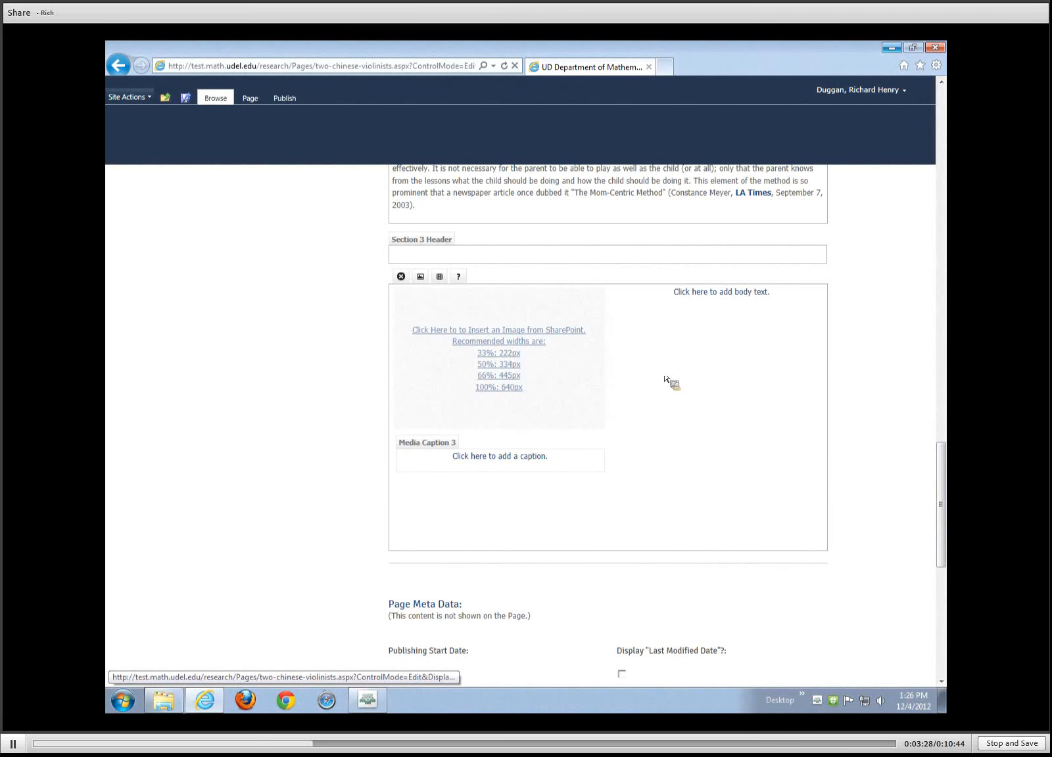
Save and close the edited Two Chinese Violinists page
{"action": "scroll", "coordinate": [669, 382], "scroll_direction": "up", "scroll_amount": 5}
{"action": "scroll", "coordinate": [776, 483], "scroll_direction": "up", "scroll_amount": 10}
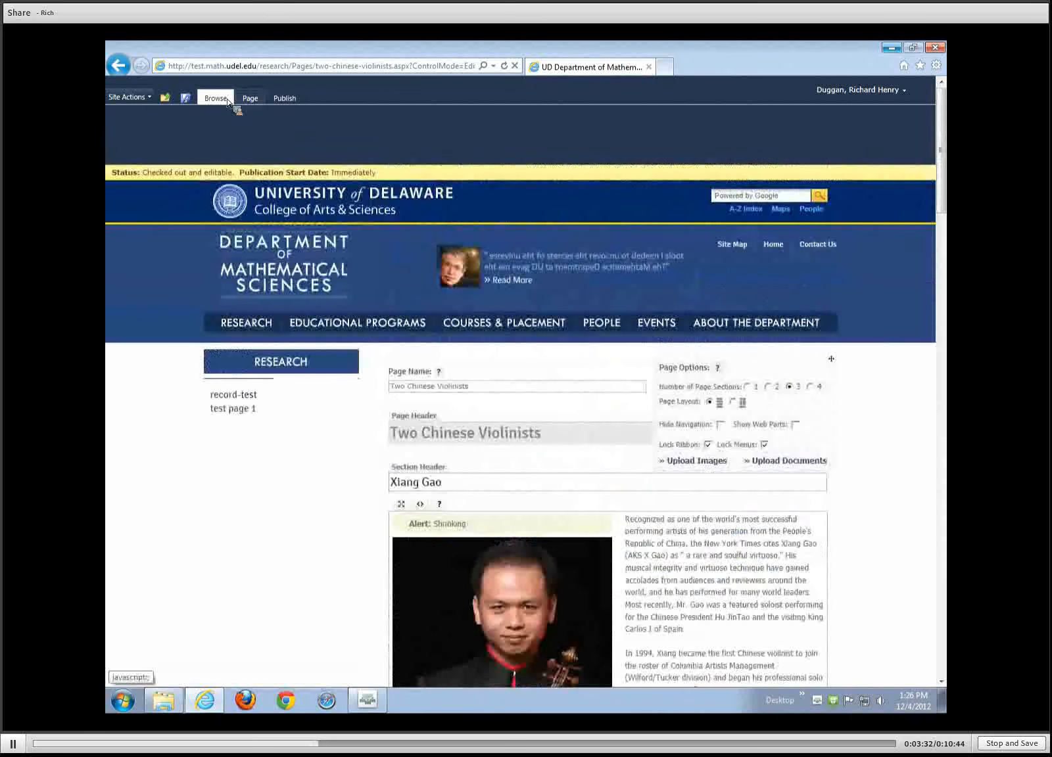
{"action": "left_click", "coordinate": [248, 99]}
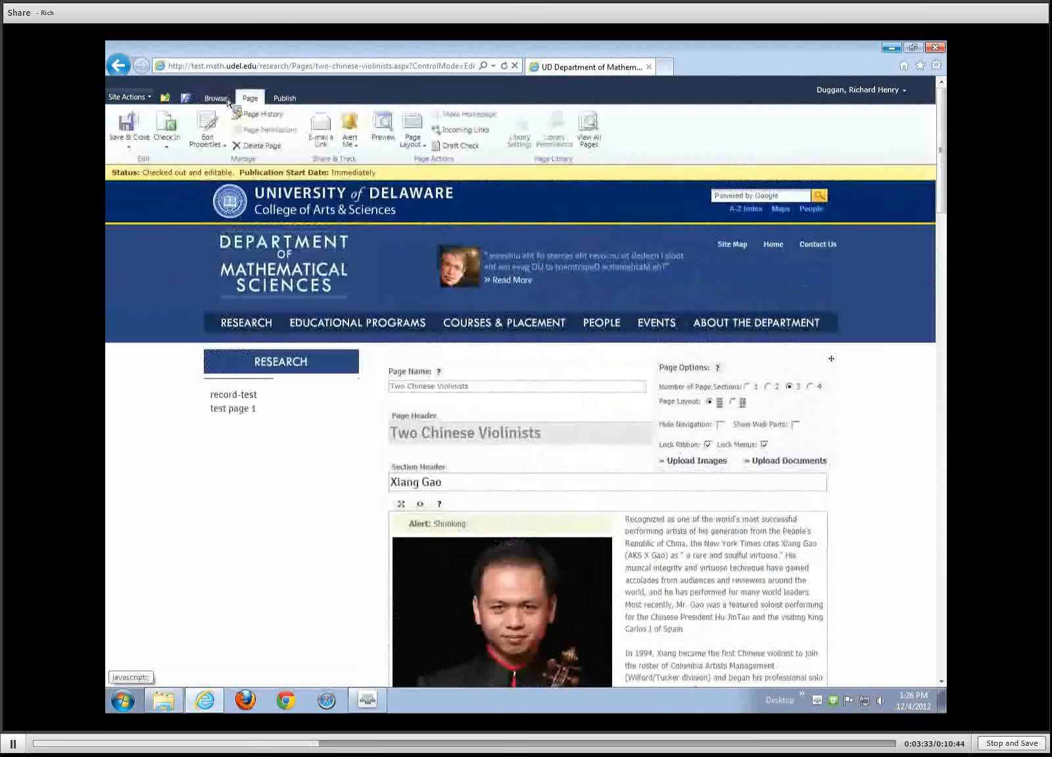
{"action": "left_click", "coordinate": [126, 128]}
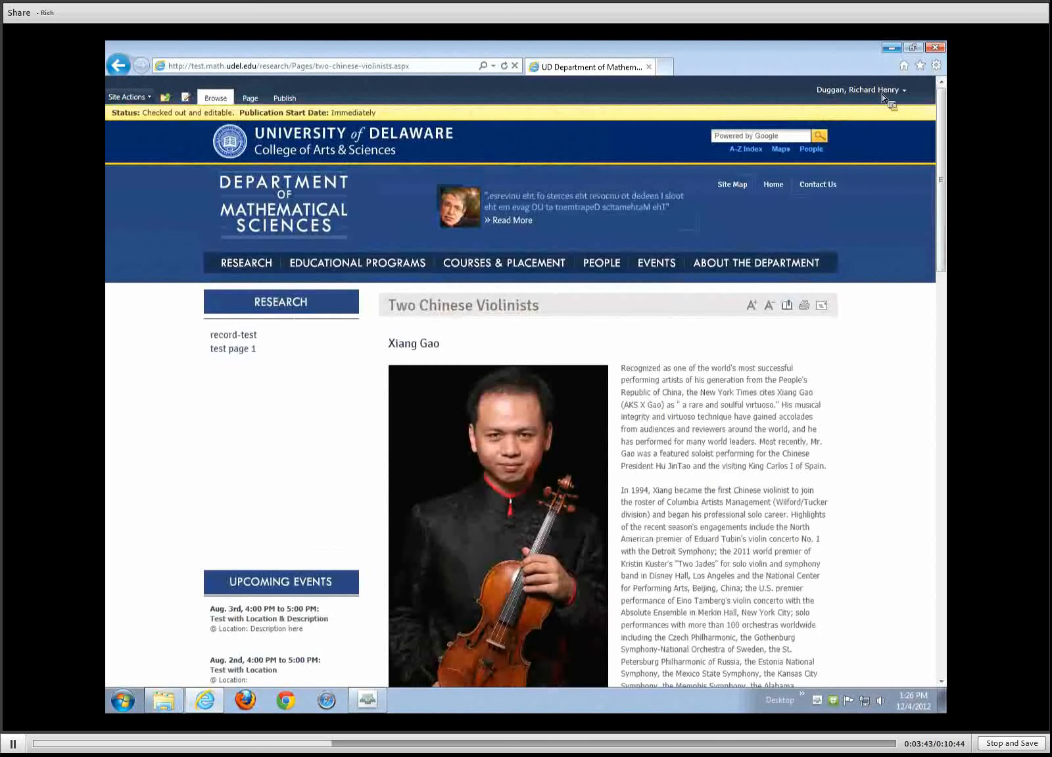
Open xiang_gao.jpg from the PublishingImages folder in GIMP and enlarge the image window
{"action": "left_click", "coordinate": [891, 49]}
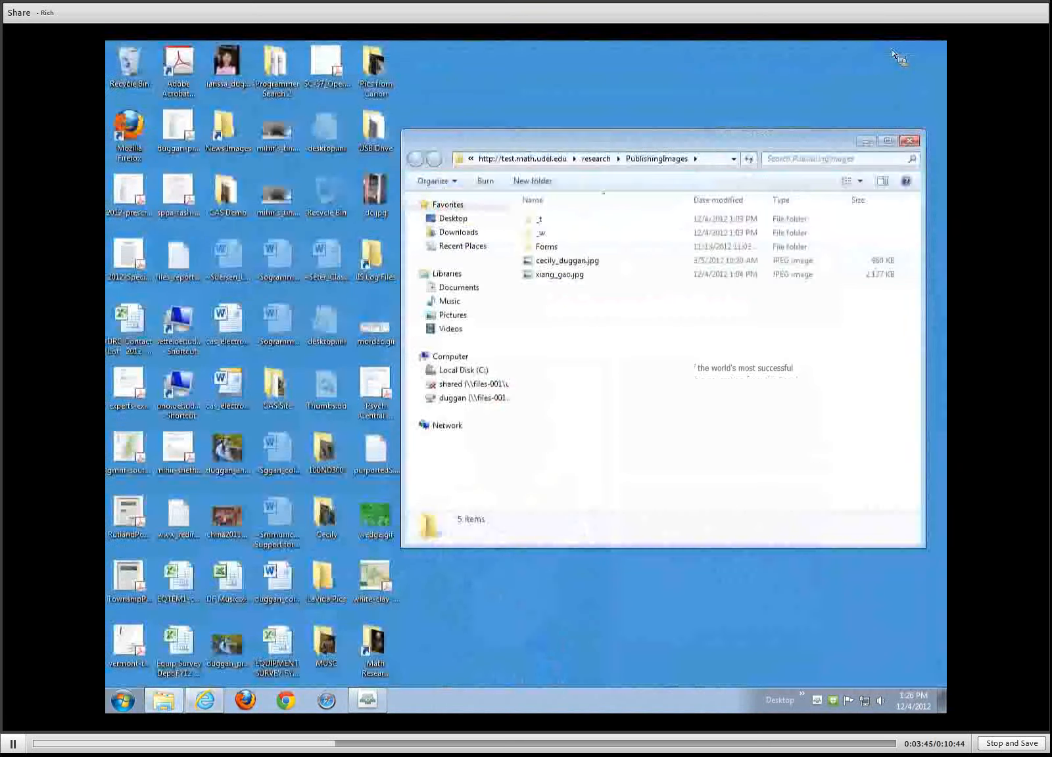
{"action": "right_click", "coordinate": [550, 281]}
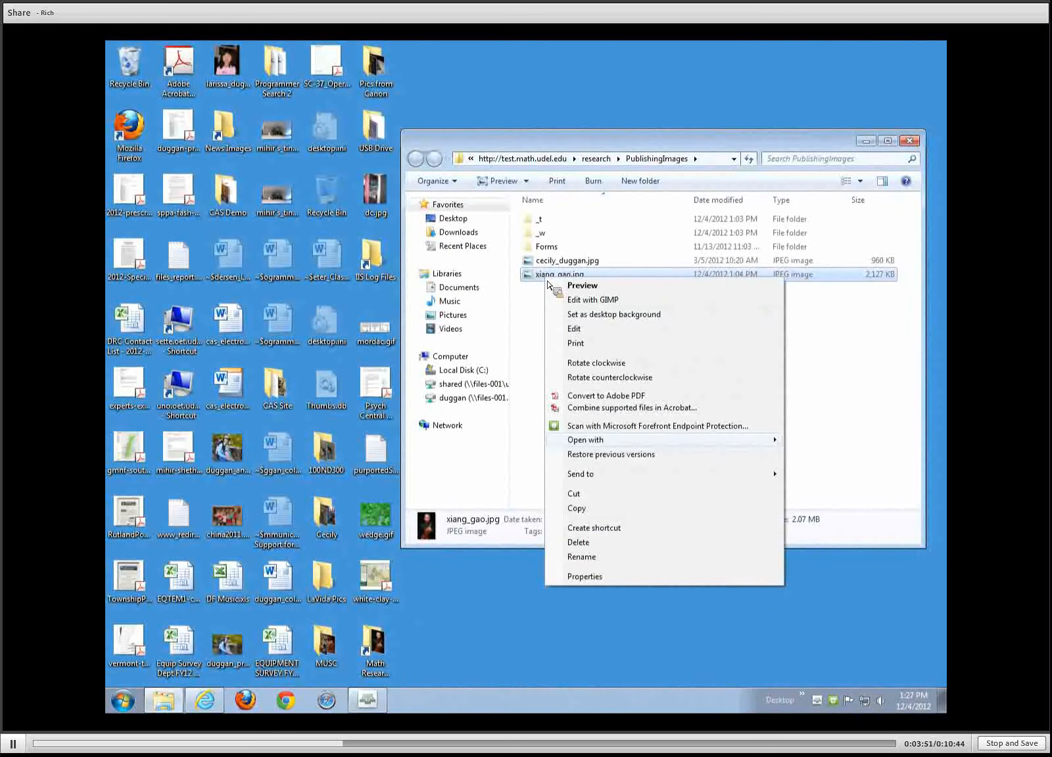
{"action": "left_click", "coordinate": [606, 301]}
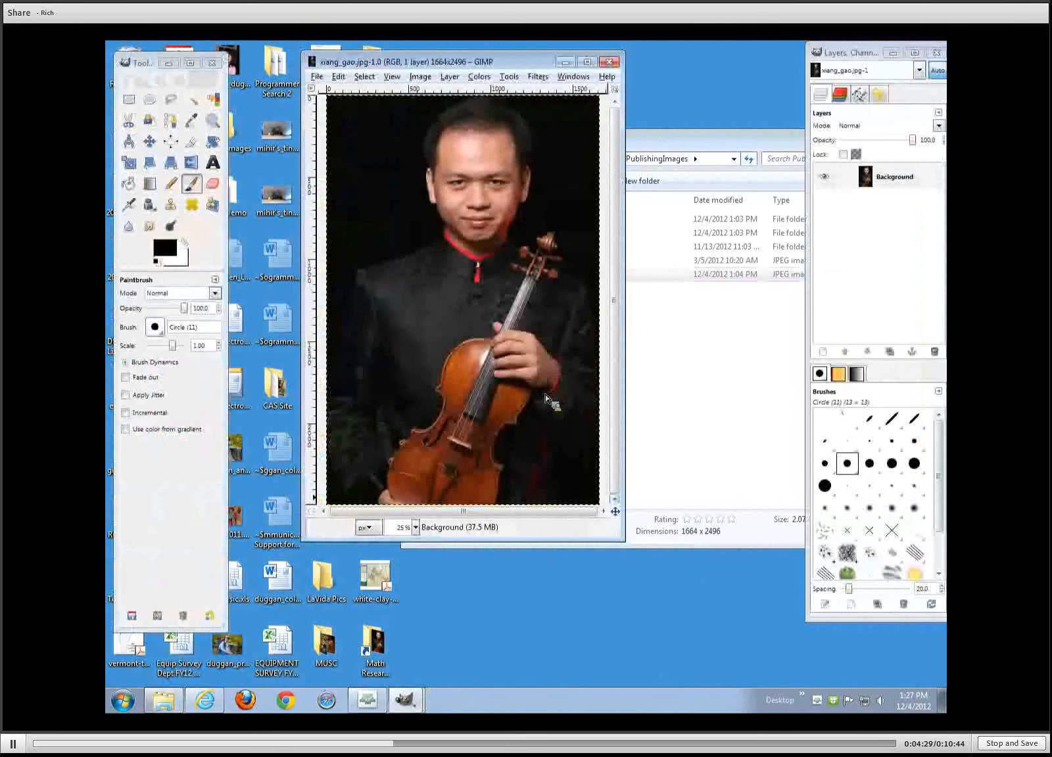
{"action": "left_click_drag", "start_coordinate": [624, 541], "coordinate": [624, 543]}
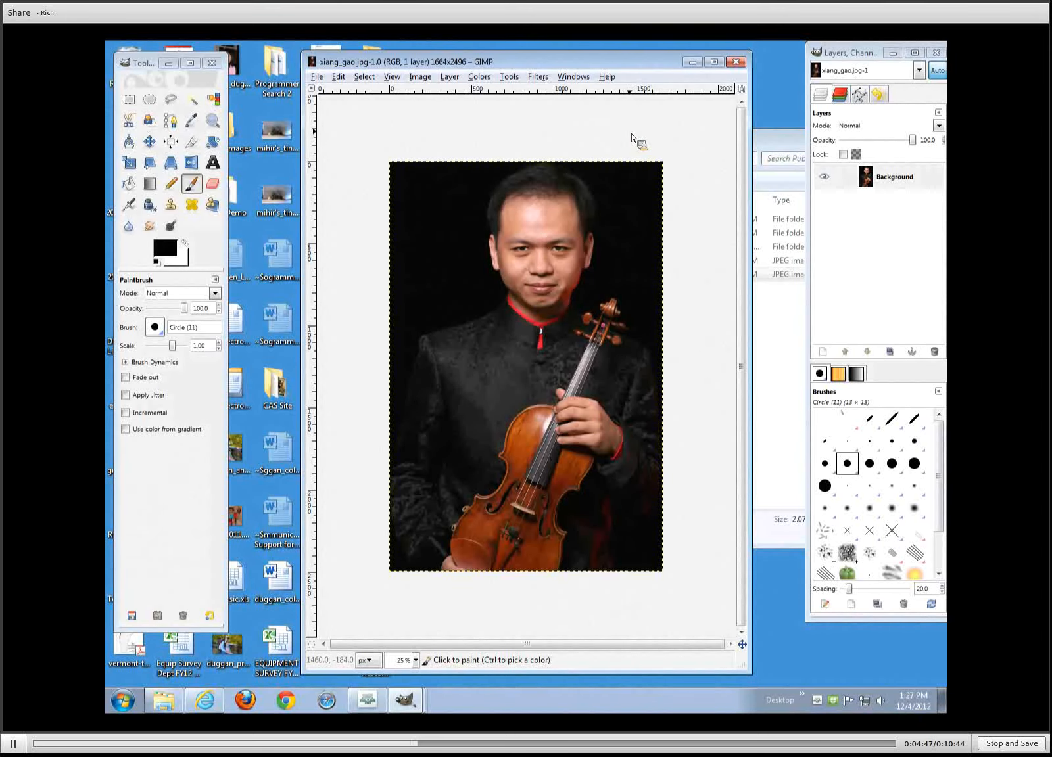
Scale the image to 110 pixels wide with its height kept in proportion
{"action": "left_click", "coordinate": [424, 78]}
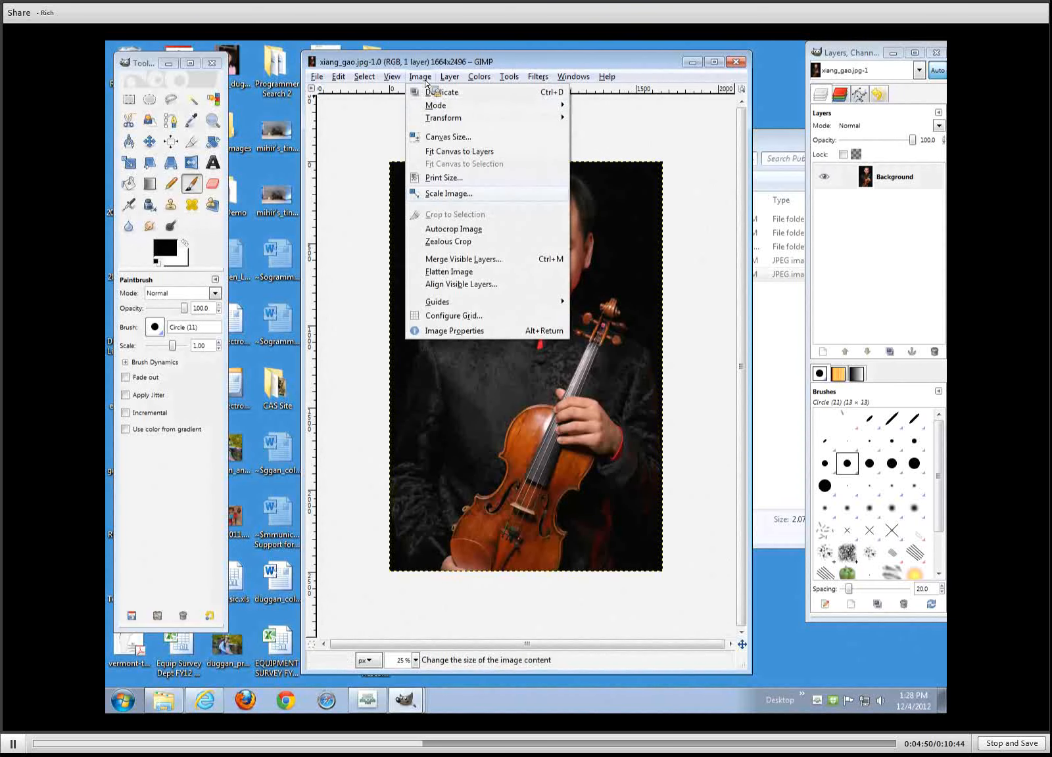
{"action": "left_click", "coordinate": [447, 194]}
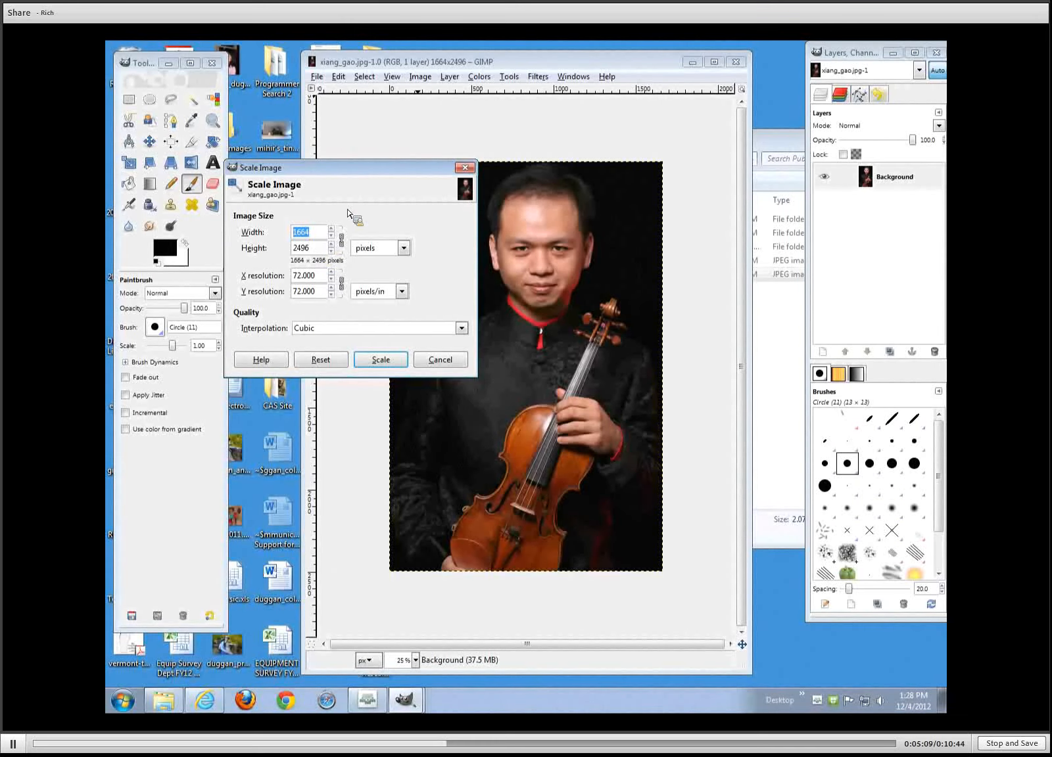
{"action": "type", "text": "110"}
{"action": "key", "text": "Tab"}
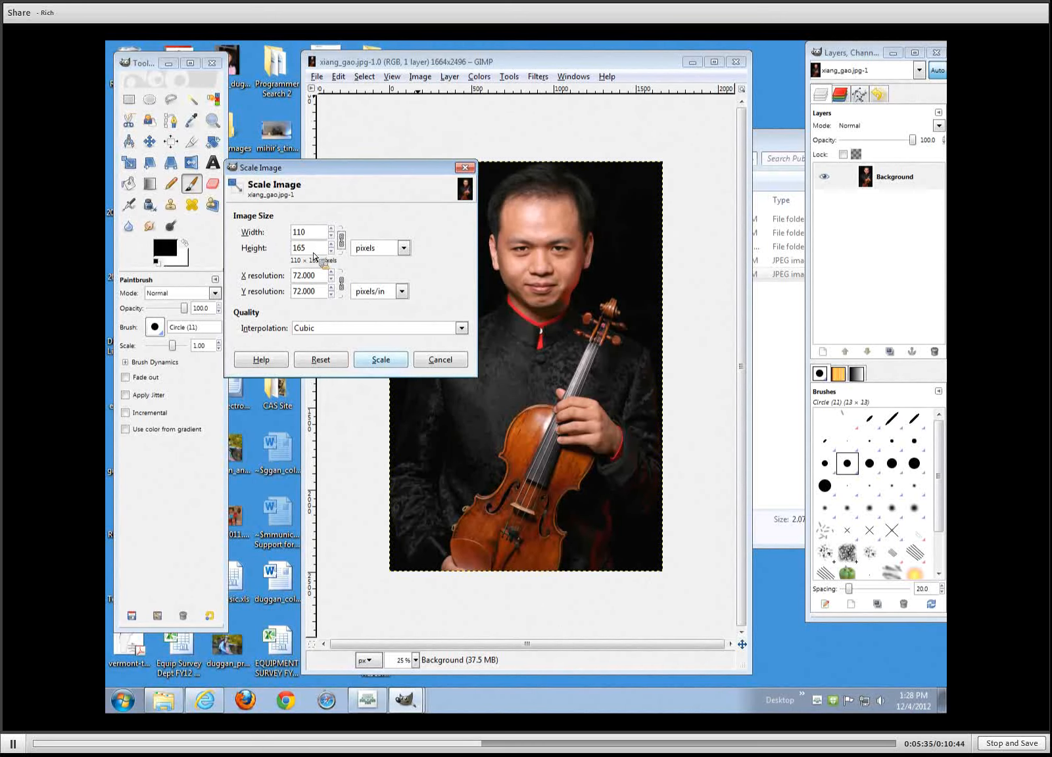
{"action": "left_click", "coordinate": [373, 365]}
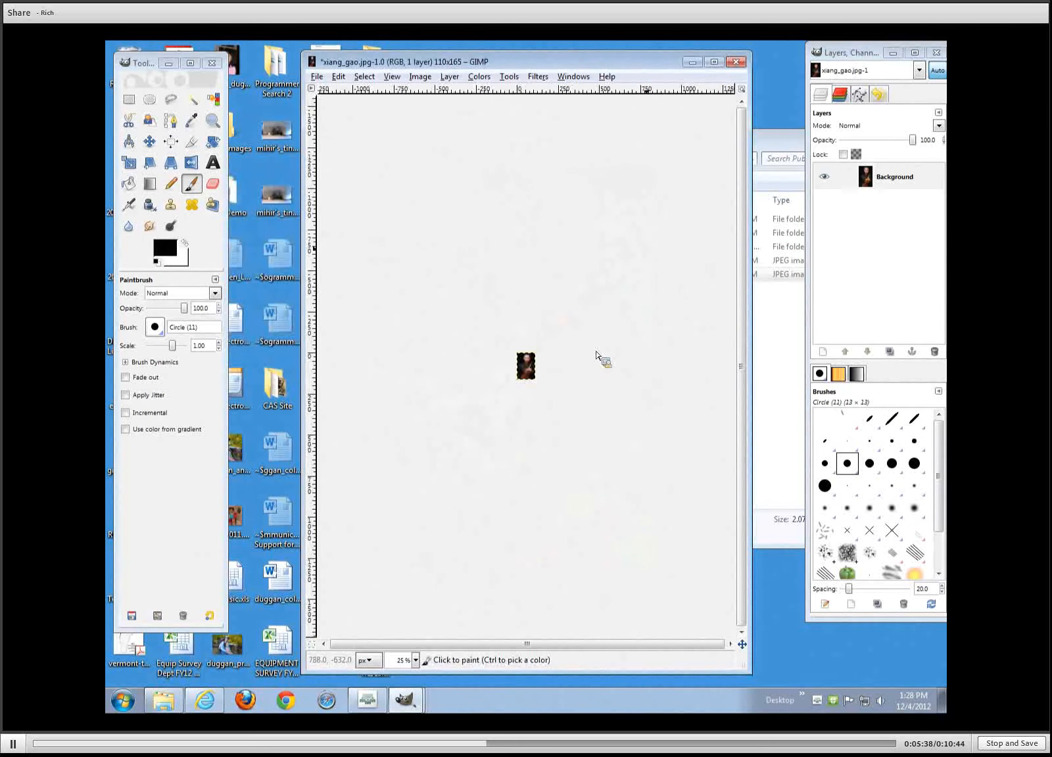
{"action": "left_click", "coordinate": [415, 660]}
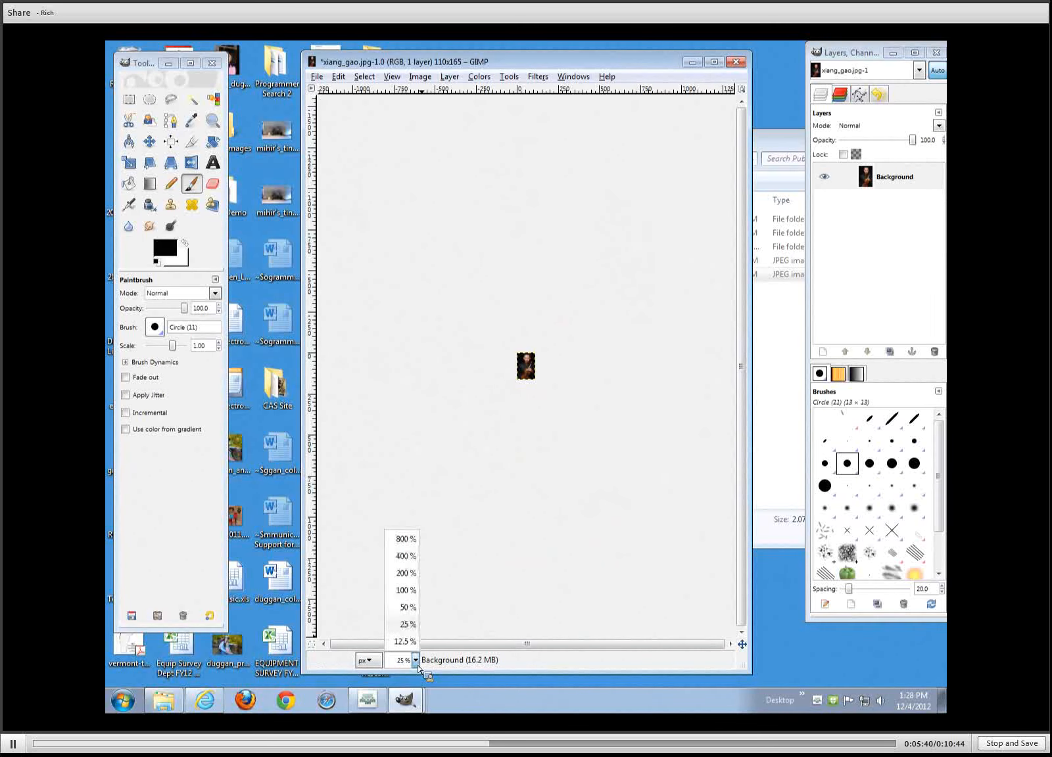
{"action": "left_click", "coordinate": [405, 590]}
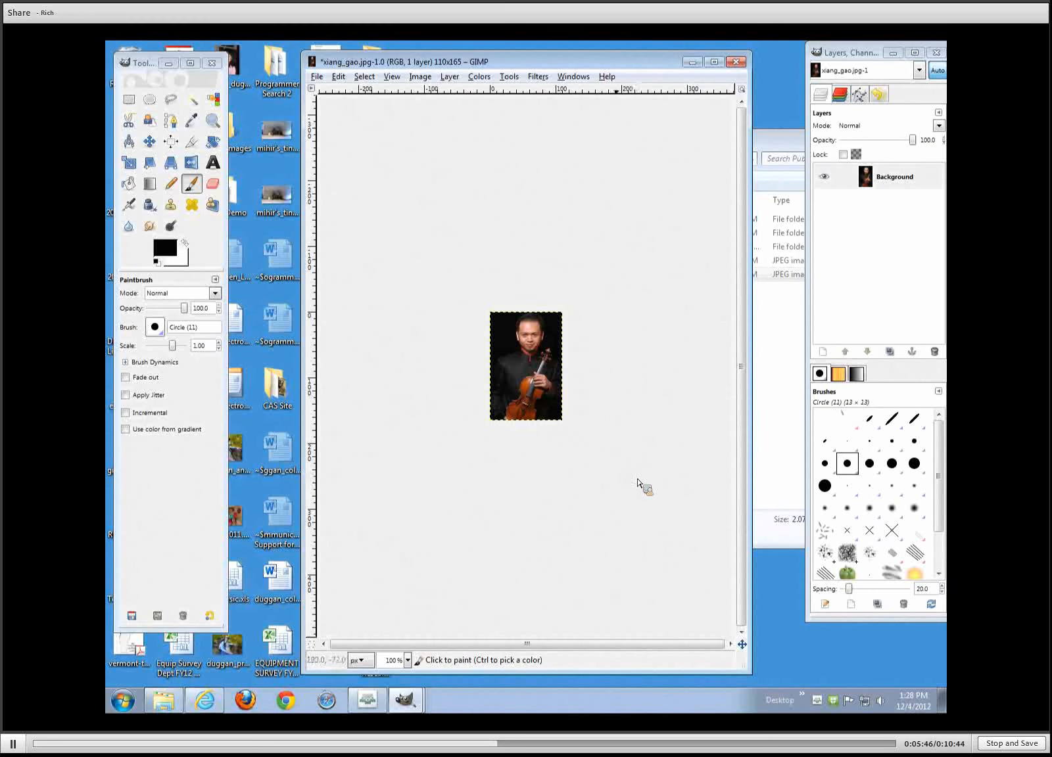
{"action": "left_click", "coordinate": [316, 77]}
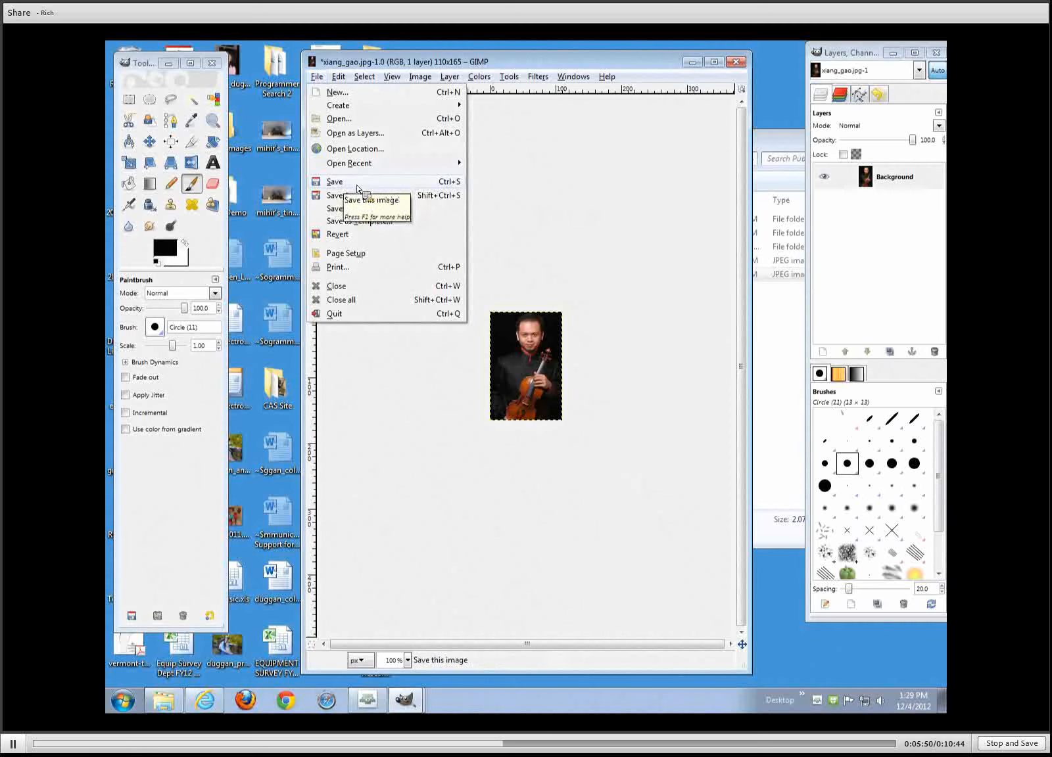
{"action": "left_click", "coordinate": [336, 184]}
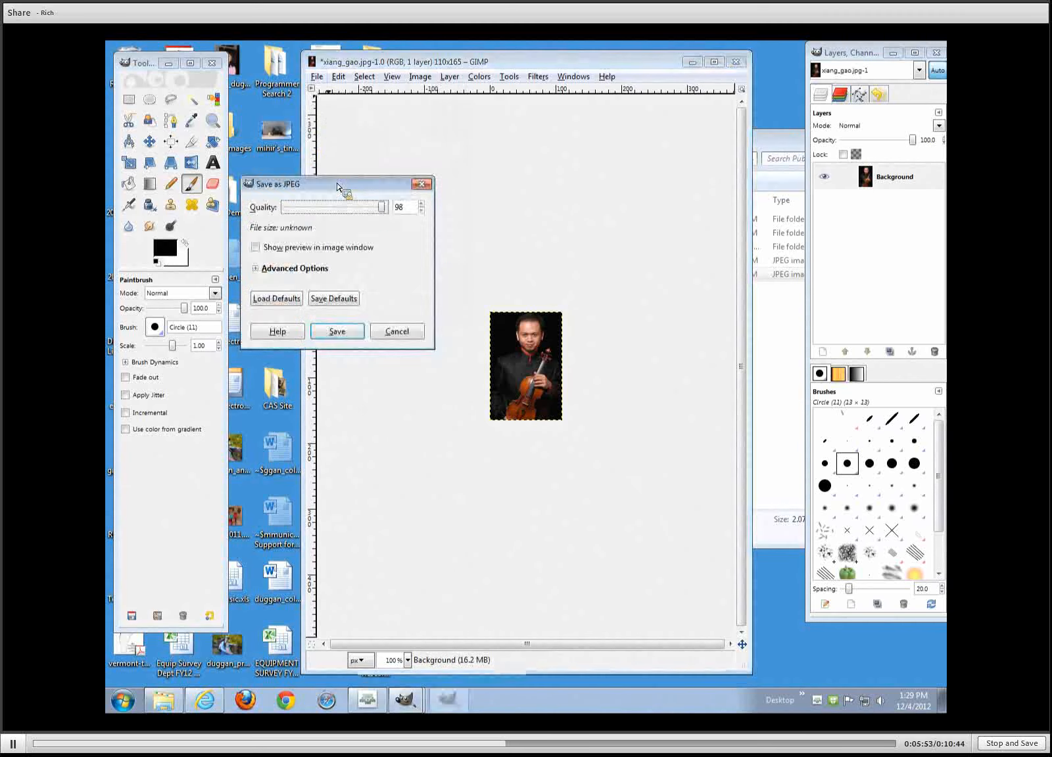
{"action": "left_click", "coordinate": [340, 332]}
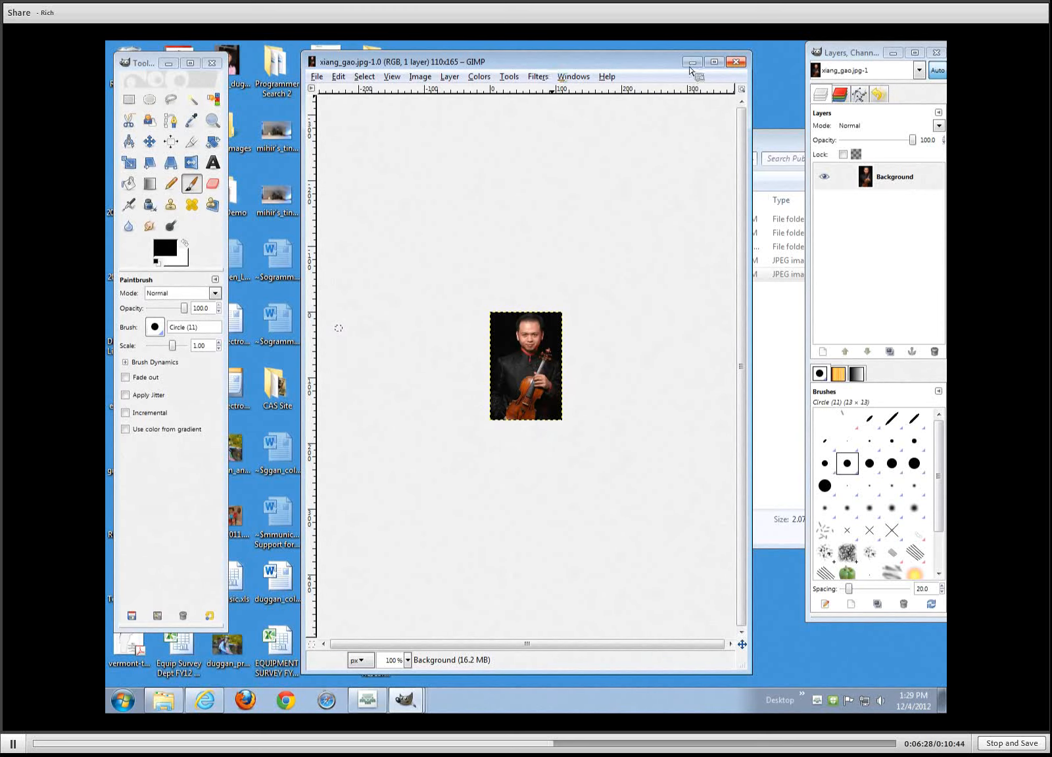
{"action": "left_click", "coordinate": [735, 62]}
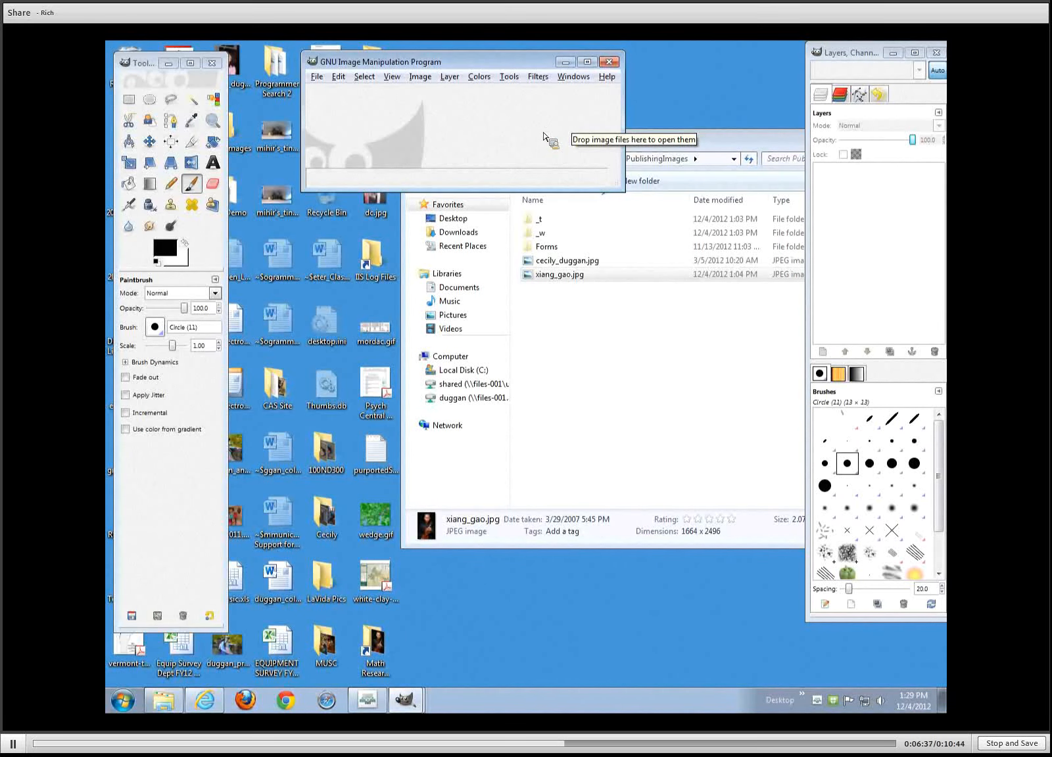
{"action": "left_click_drag", "start_coordinate": [543, 136], "coordinate": [534, 284]}
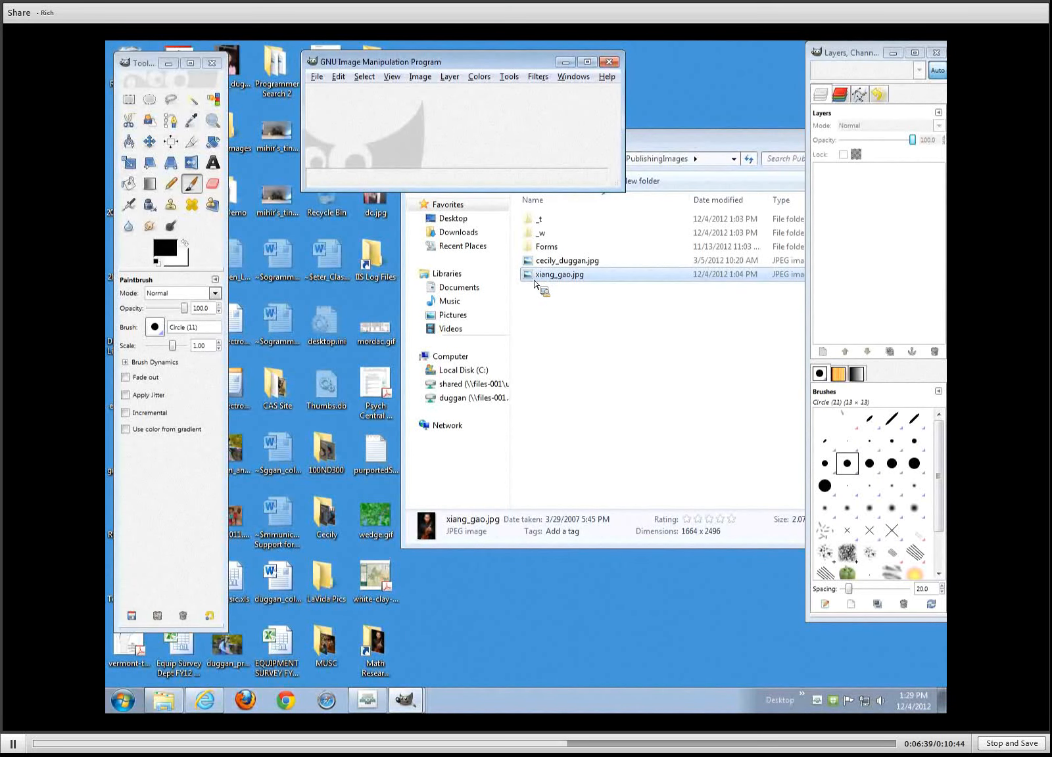
{"action": "left_click", "coordinate": [544, 279]}
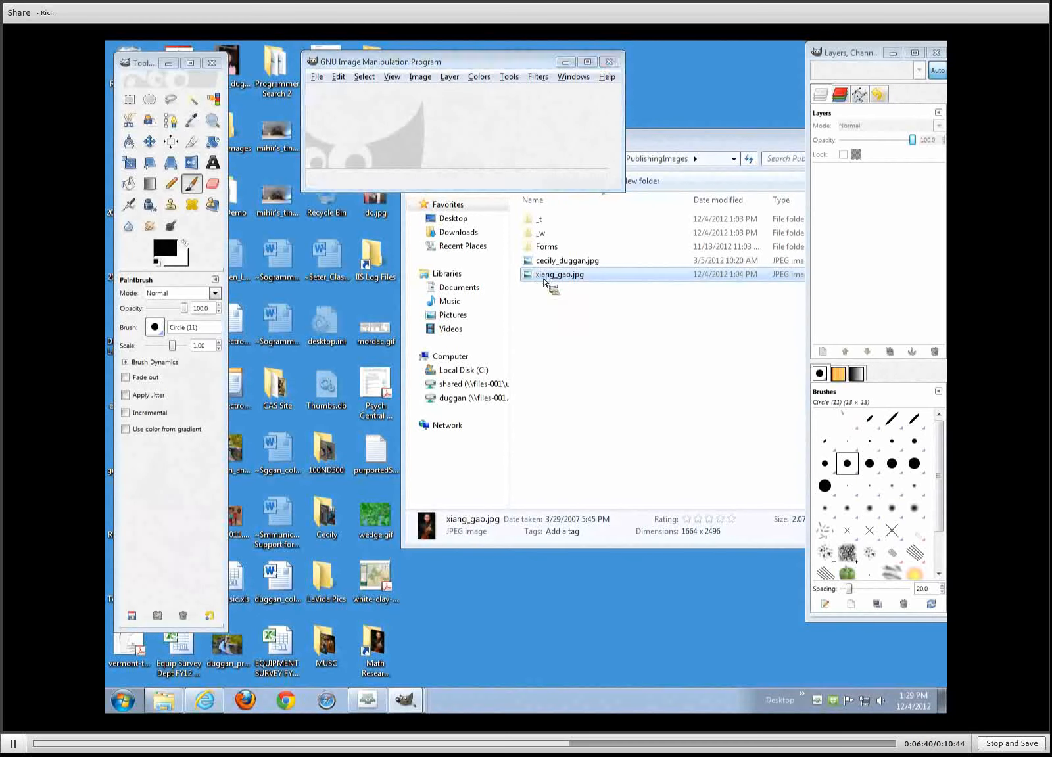
{"action": "double_click", "coordinate": [544, 279]}
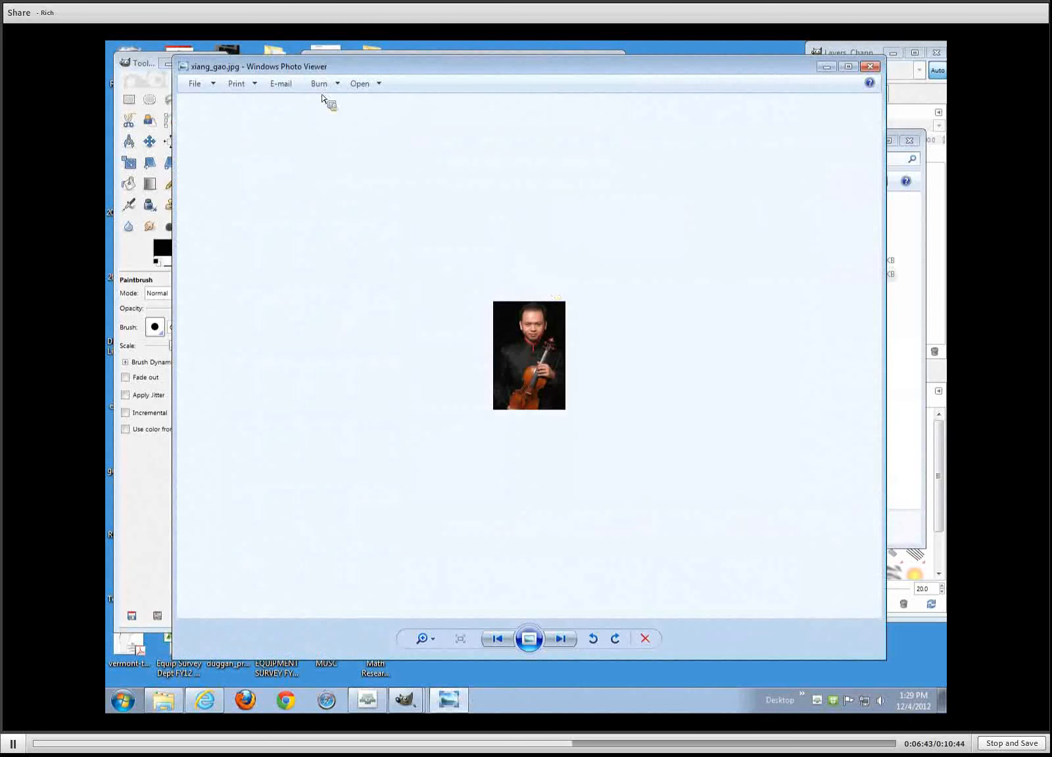
{"action": "left_click", "coordinate": [869, 66]}
Reopen xiang_gao.jpg in GIMP, check its pixel dimensions in the Scale Image dialog, and close the image without rescaling it
{"action": "right_click", "coordinate": [566, 278]}
{"action": "left_click", "coordinate": [584, 296]}
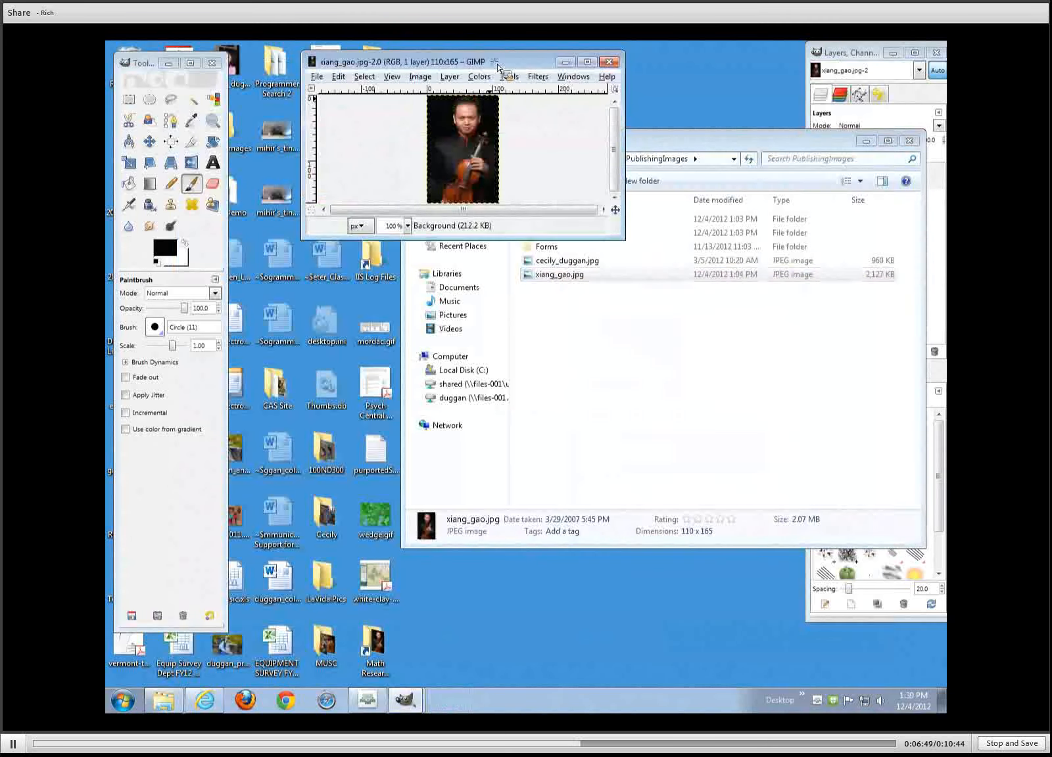
{"action": "left_click", "coordinate": [408, 79]}
{"action": "left_click", "coordinate": [447, 191]}
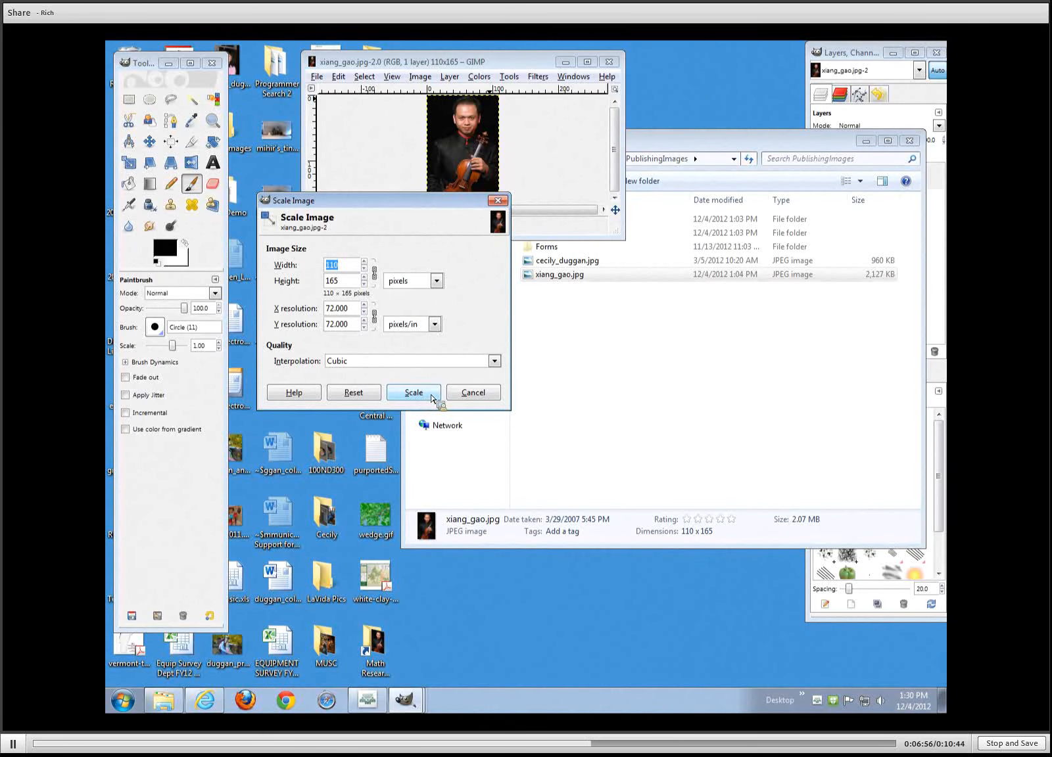
{"action": "left_click", "coordinate": [506, 204]}
{"action": "left_click", "coordinate": [608, 62]}
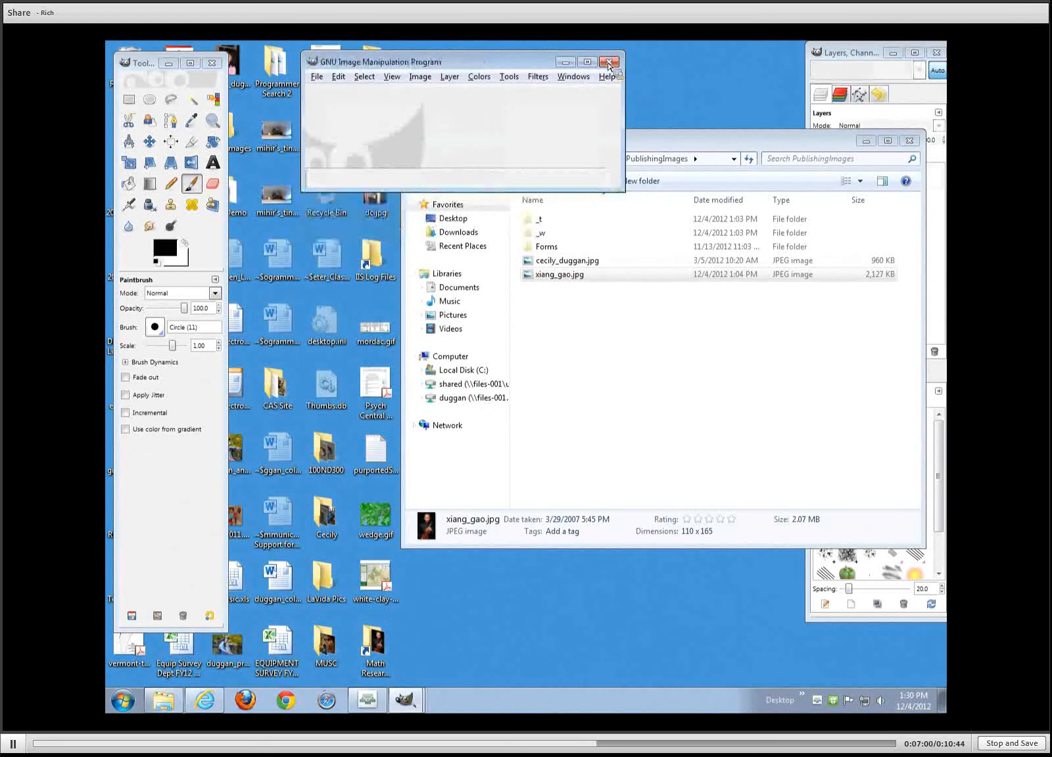
{"action": "left_click_drag", "start_coordinate": [559, 275], "coordinate": [554, 268]}
{"action": "right_click", "coordinate": [552, 264]}
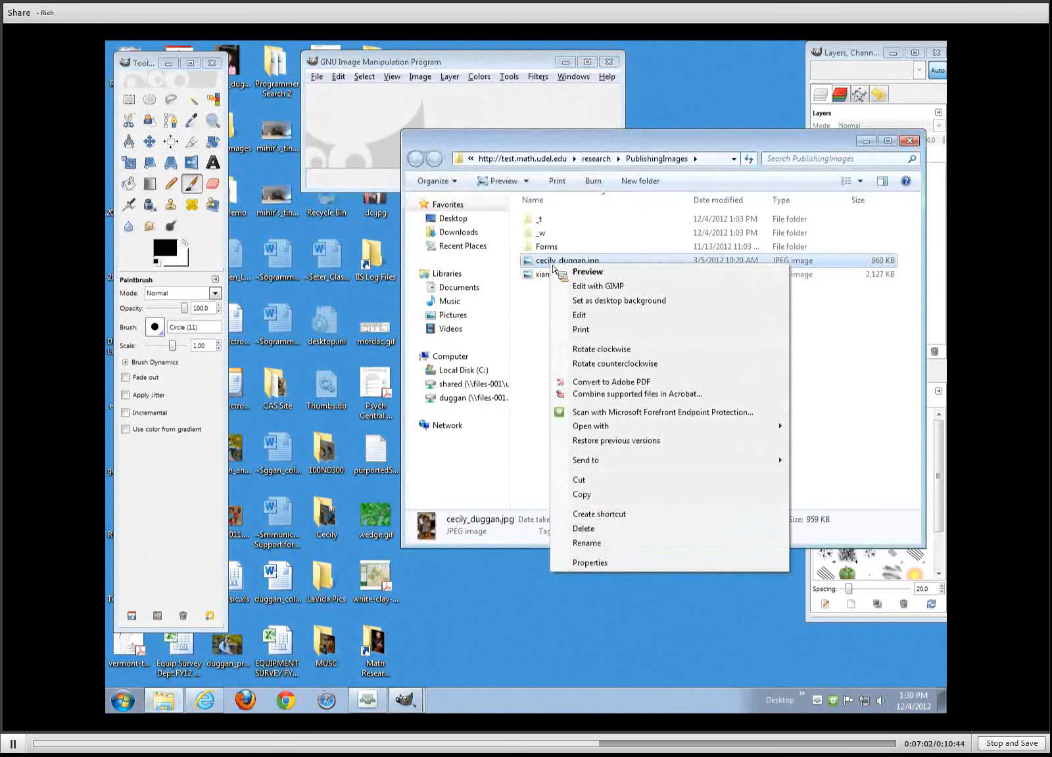
{"action": "left_click", "coordinate": [619, 287]}
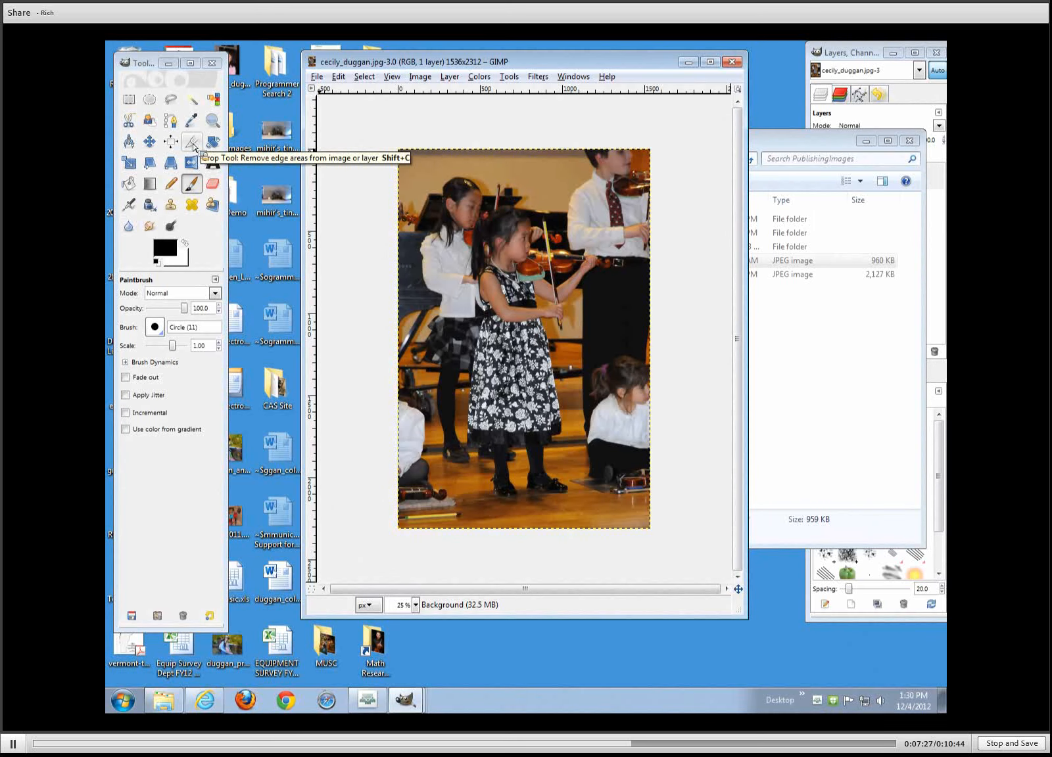
Activate the Crop tool and fix its aspect ratio at 110:165
{"action": "left_click", "coordinate": [192, 142]}
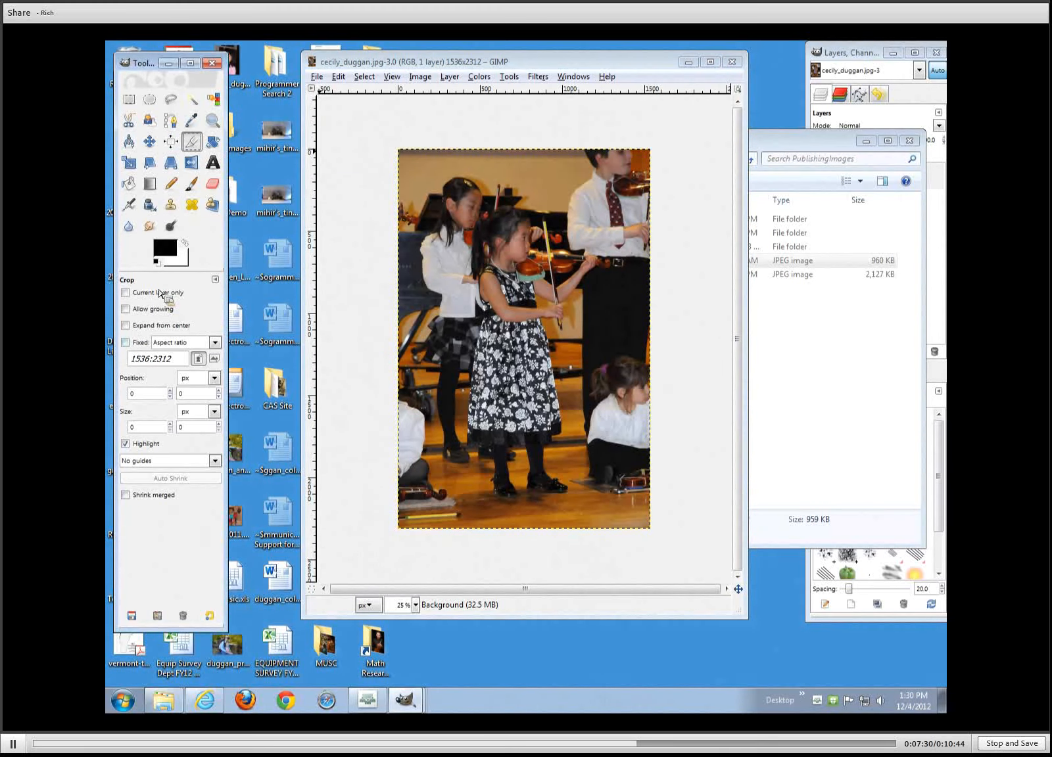
{"action": "left_click", "coordinate": [126, 343]}
{"action": "left_click", "coordinate": [183, 361]}
{"action": "key", "text": "BackSpace"}
{"action": "key", "text": "BackSpace"}
{"action": "key", "text": "BackSpace"}
{"action": "key", "text": "BackSpace"}
{"action": "key", "text": "BackSpace"}
{"action": "key", "text": "BackSpace"}
{"action": "key", "text": "BackSpace"}
{"action": "key", "text": "BackSpace"}
{"action": "key", "text": "BackSpace"}
{"action": "type", "text": "110:165"}
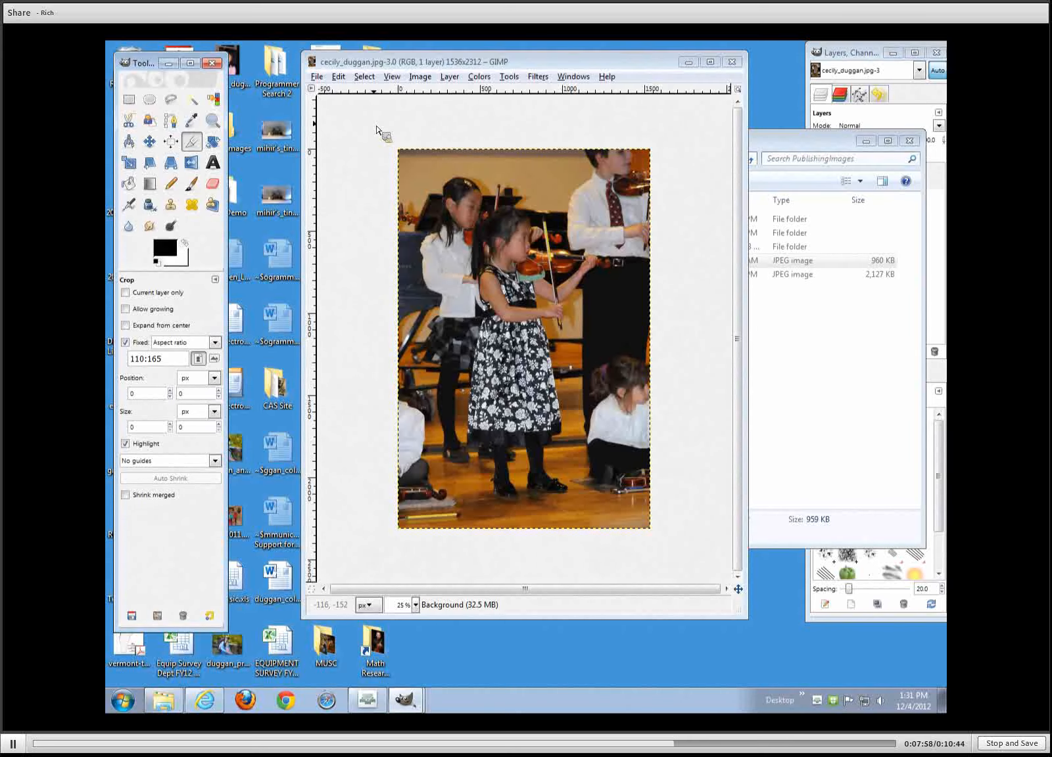
Crop the photo to an area of about 819 x 1228 pixels framing the girl in the patterned dress and her violin
{"action": "left_click_drag", "start_coordinate": [378, 130], "coordinate": [506, 416]}
{"action": "left_click_drag", "start_coordinate": [469, 264], "coordinate": [506, 293]}
{"action": "left_click_drag", "start_coordinate": [598, 428], "coordinate": [551, 376]}
{"action": "left_click_drag", "start_coordinate": [490, 321], "coordinate": [516, 329]}
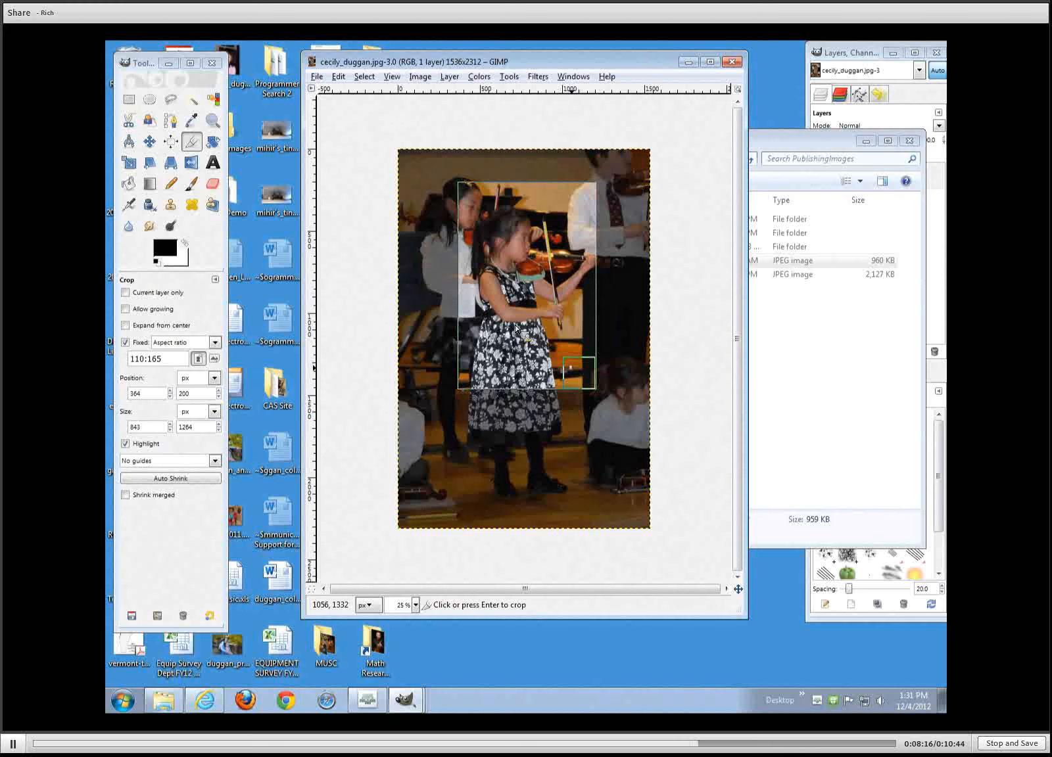
{"action": "left_click_drag", "start_coordinate": [580, 380], "coordinate": [573, 357]}
{"action": "mouse_move", "coordinate": [515, 328]}
{"action": "left_mouse_down"}
{"action": "mouse_move", "coordinate": [525, 318]}
{"action": "mouse_move", "coordinate": [526, 328]}
{"action": "left_mouse_up"}
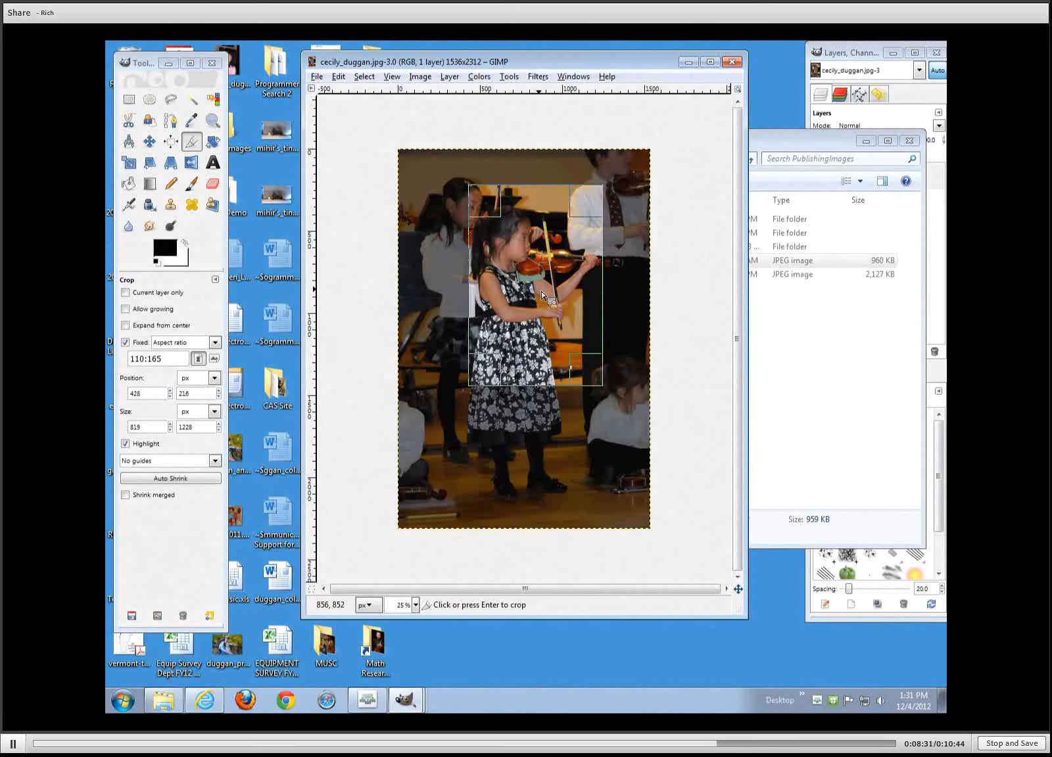
{"action": "left_click", "coordinate": [543, 295]}
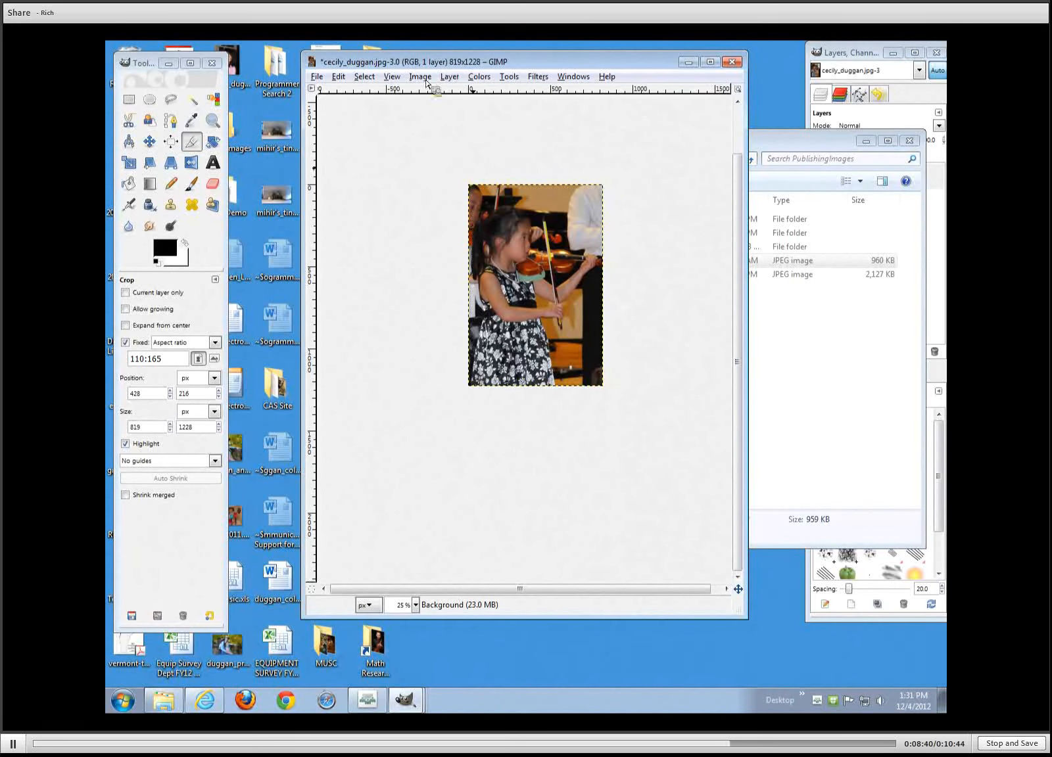
Scale the cropped image to 110 pixels wide with its height kept in proportion
{"action": "left_click", "coordinate": [426, 82]}
{"action": "left_click", "coordinate": [442, 194]}
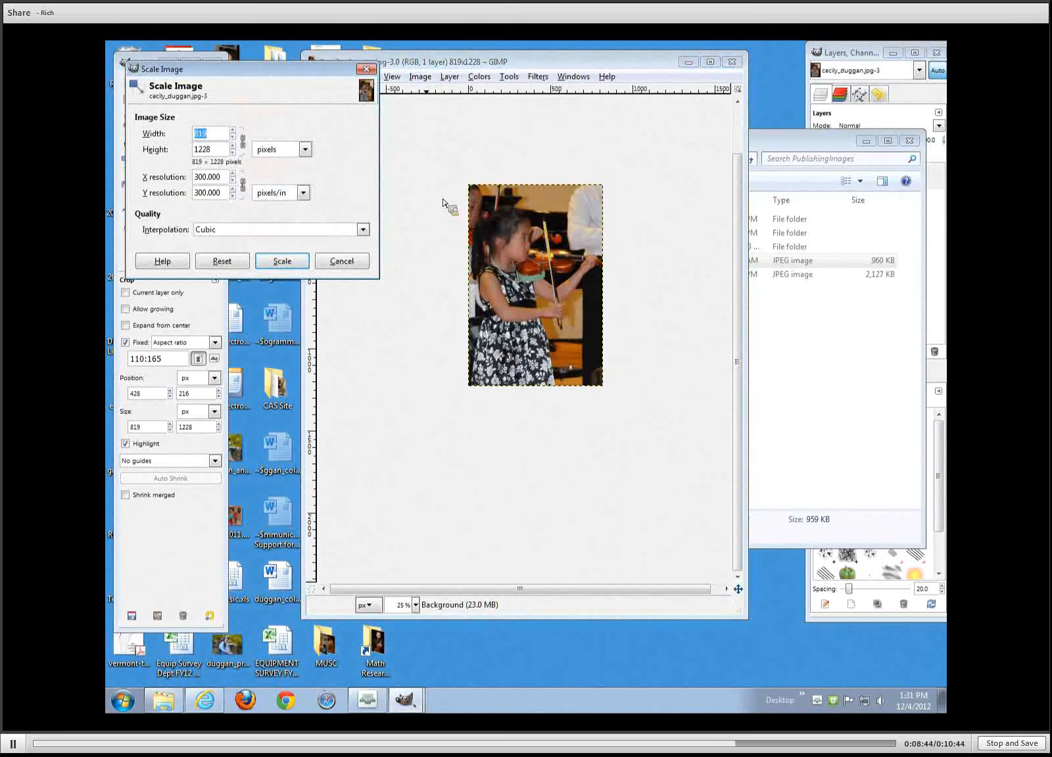
{"action": "type", "text": "110"}
{"action": "key", "text": "Tab"}
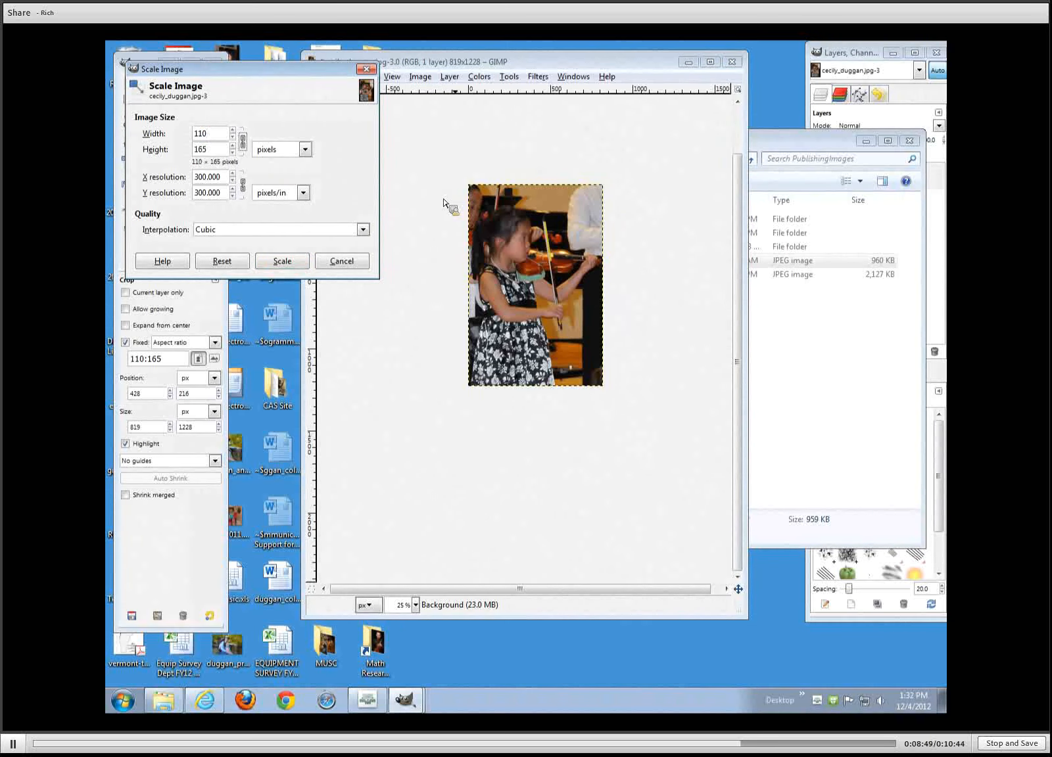
{"action": "left_click_drag", "start_coordinate": [173, 68], "coordinate": [578, 161]}
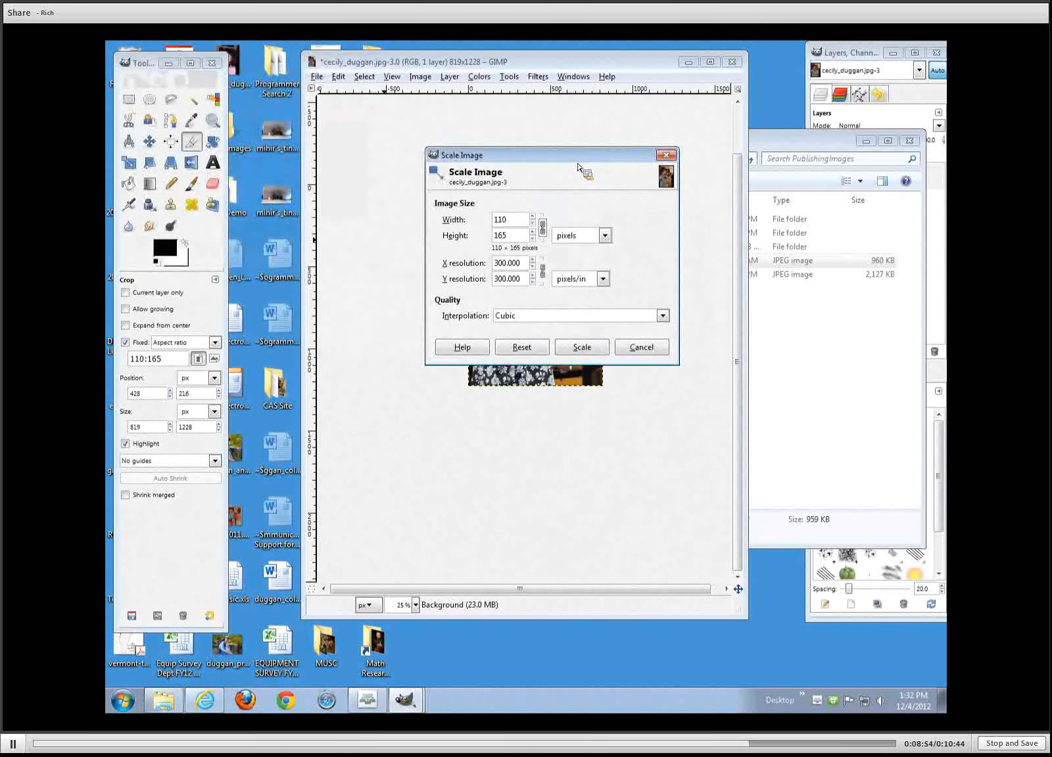
{"action": "left_click", "coordinate": [581, 348]}
Save the image over its original file as a JPEG at quality 94, view it at 100% zoom, and close it
{"action": "left_click", "coordinate": [318, 76]}
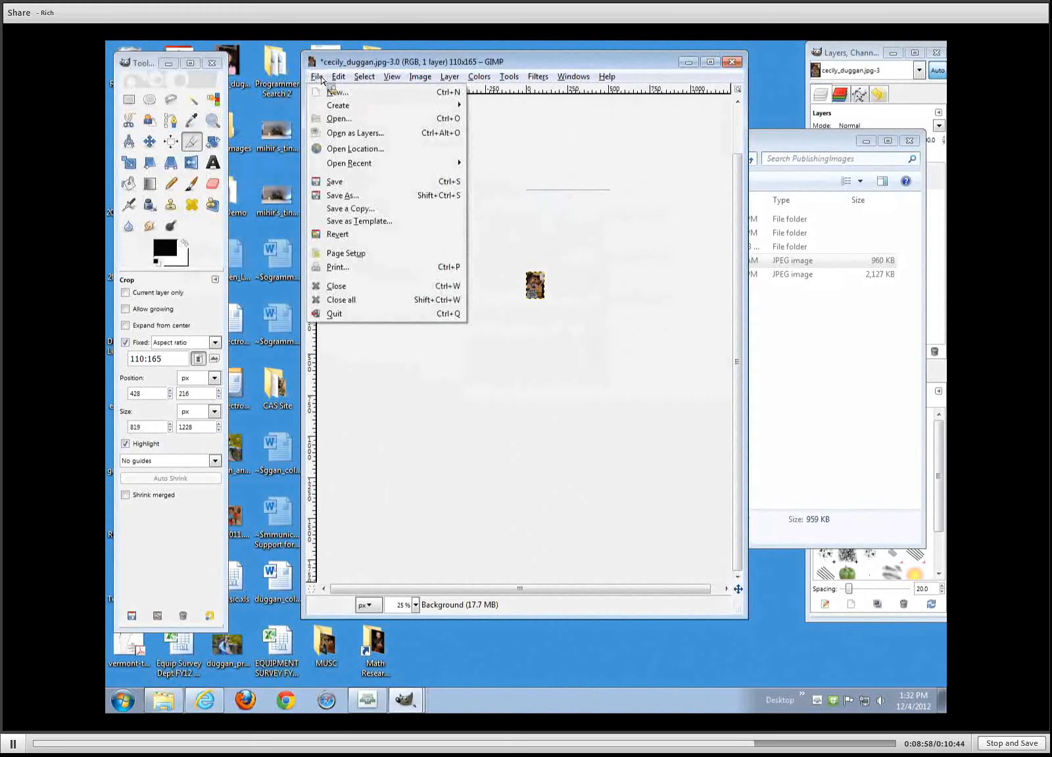
{"action": "left_click", "coordinate": [342, 182]}
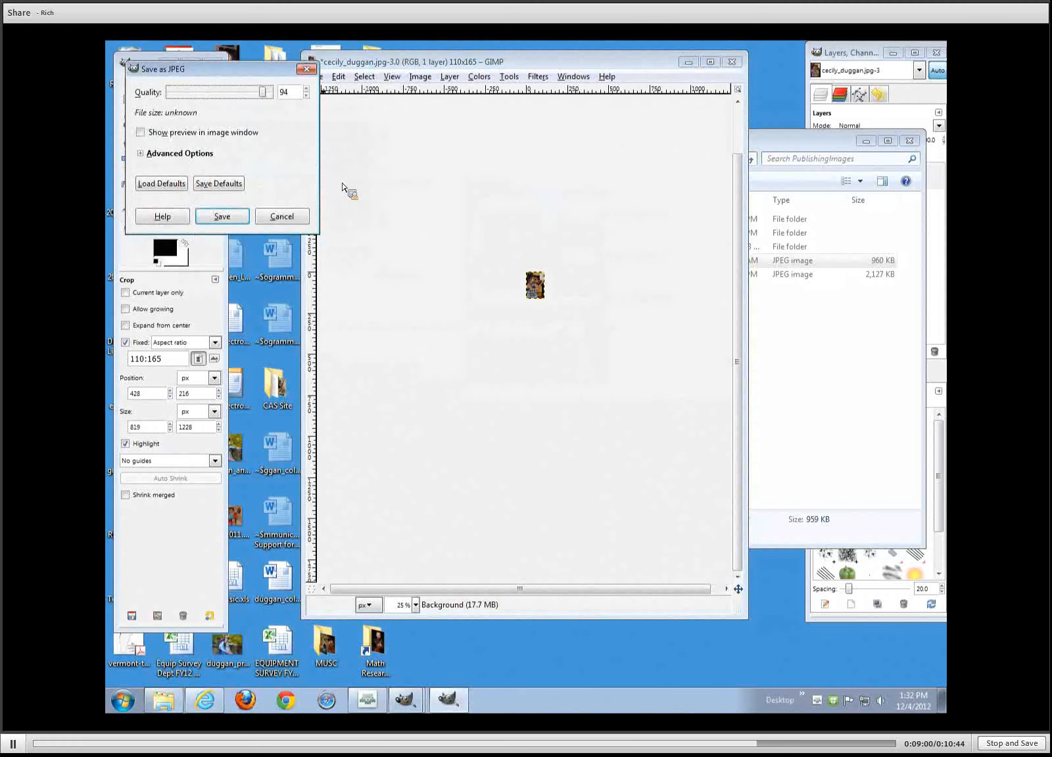
{"action": "left_click", "coordinate": [235, 222]}
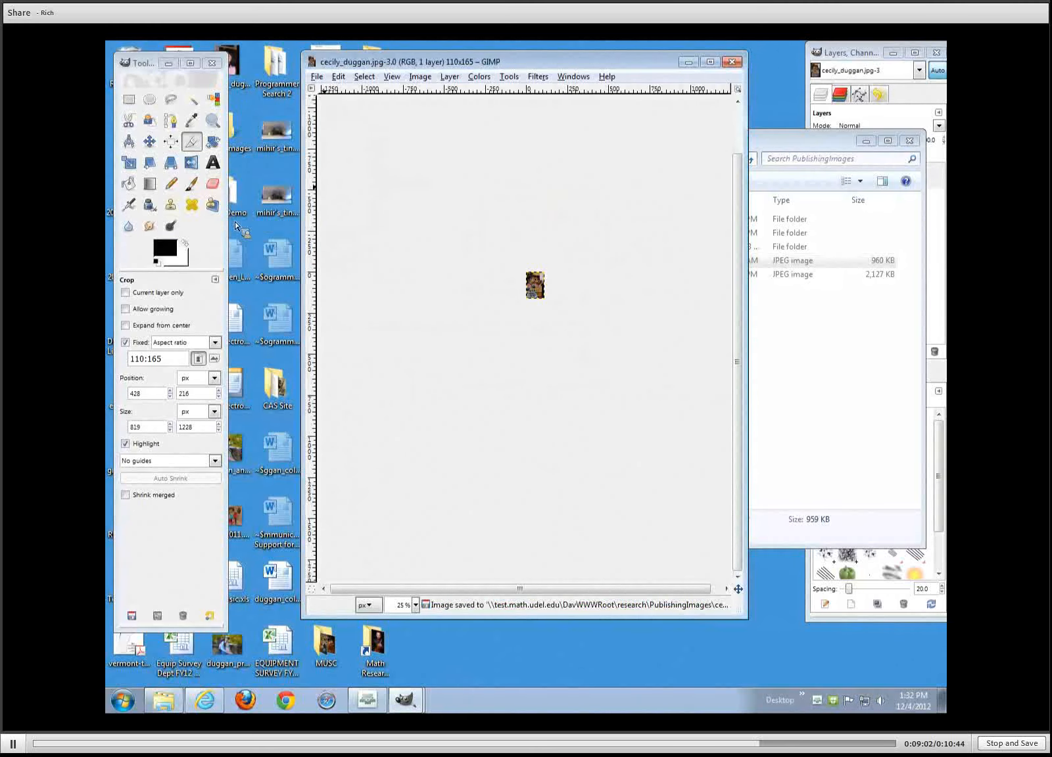
{"action": "left_click", "coordinate": [414, 605]}
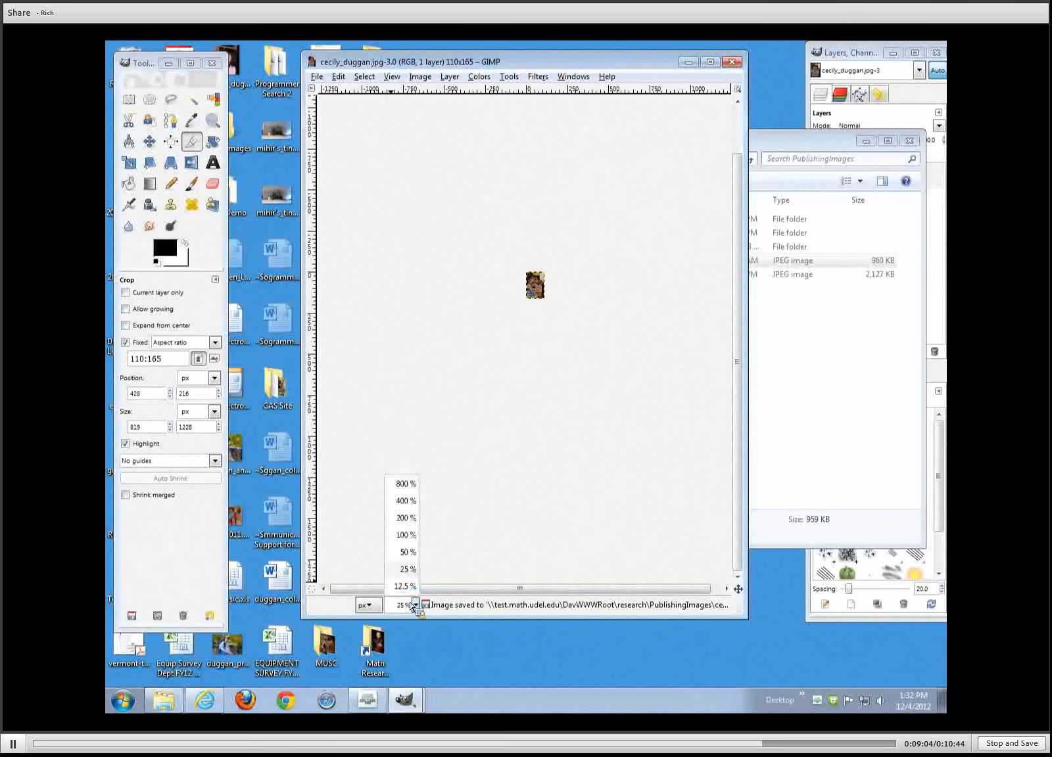
{"action": "left_click", "coordinate": [405, 535]}
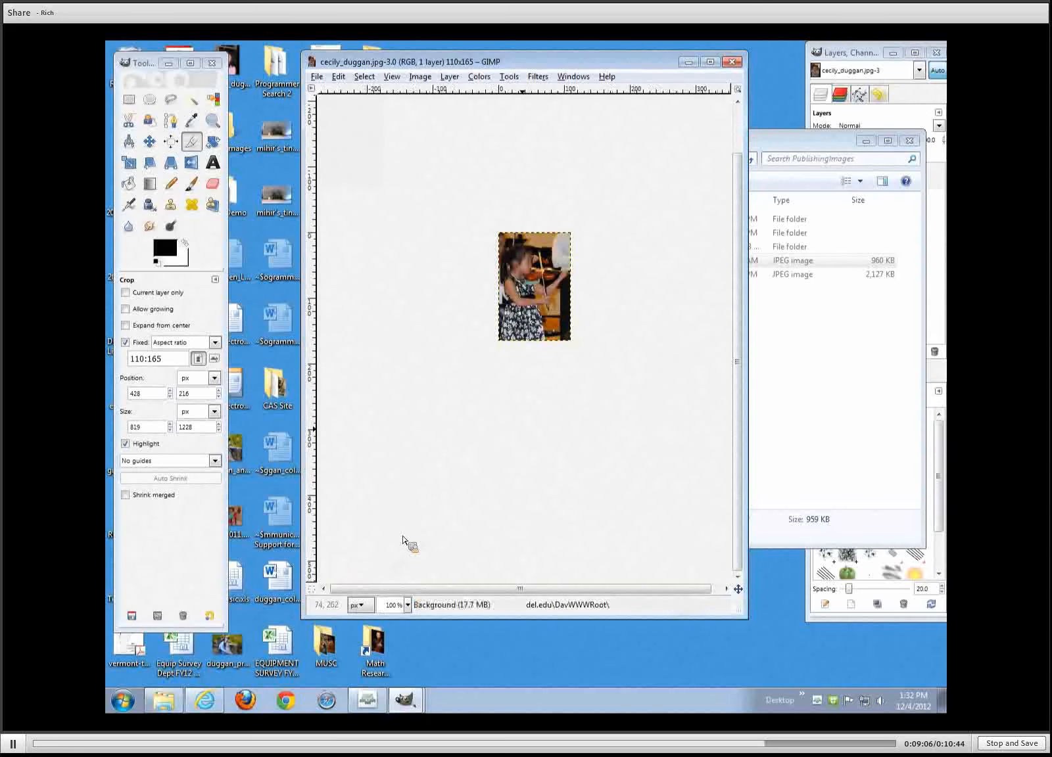
{"action": "left_click", "coordinate": [733, 62]}
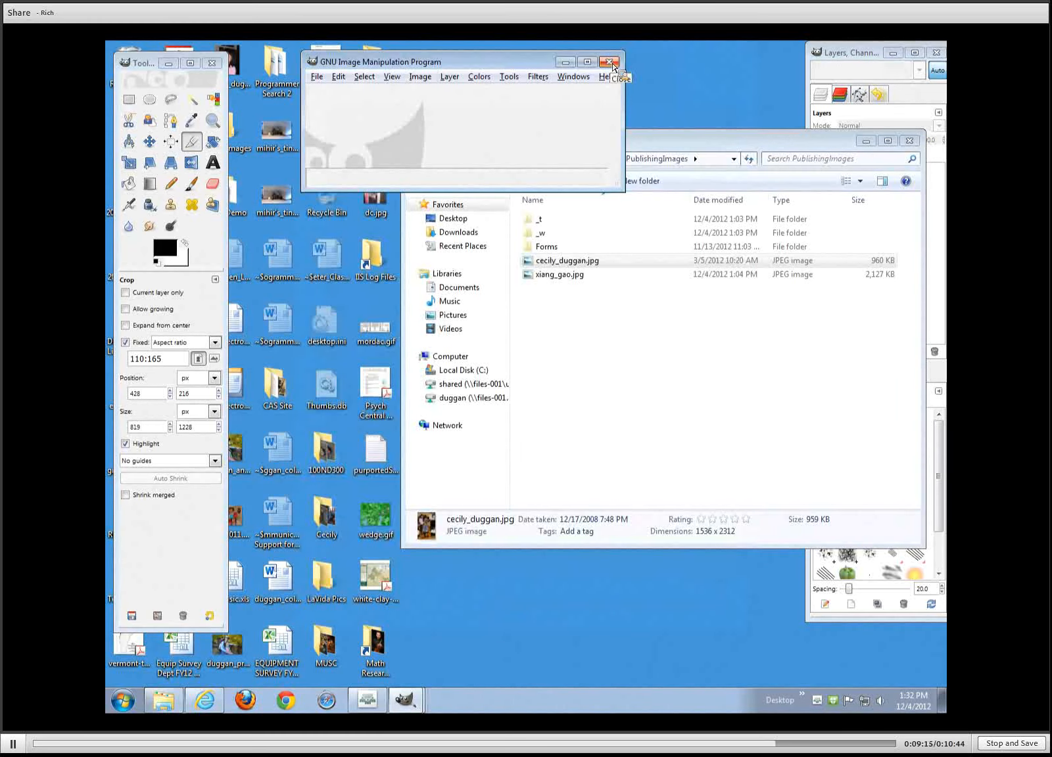
Close GIMP and the folder window, and open the Two Chinese Violinists page for editing in Internet Explorer
{"action": "left_click", "coordinate": [608, 62]}
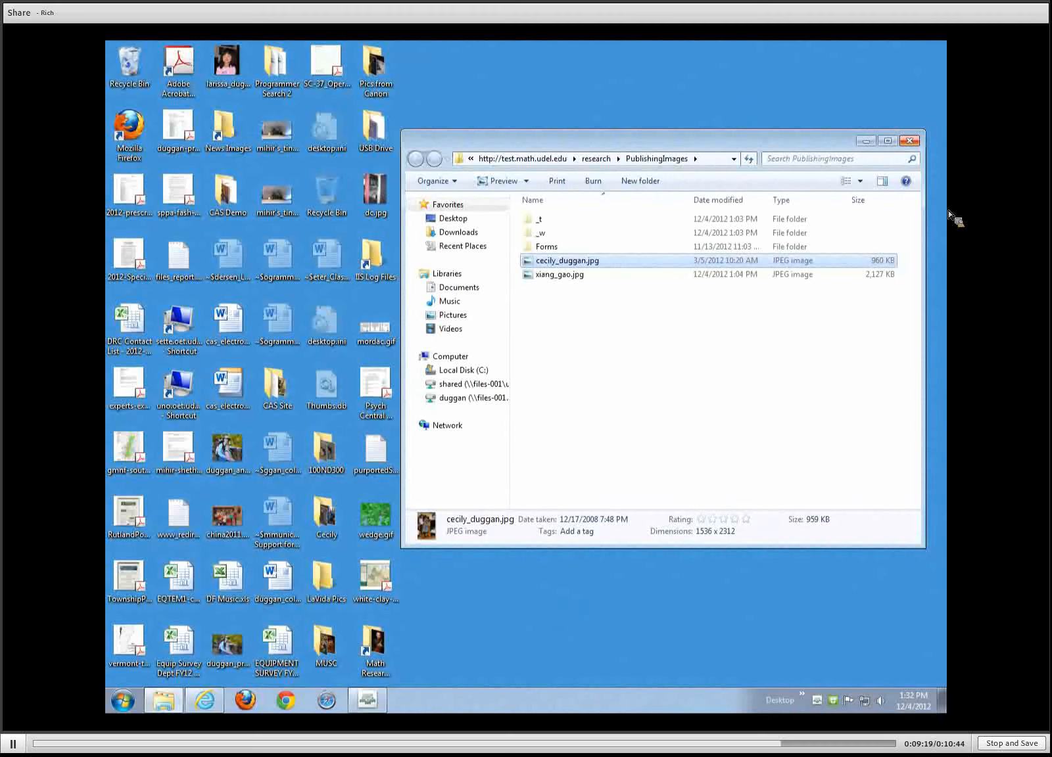
{"action": "left_click", "coordinate": [909, 140]}
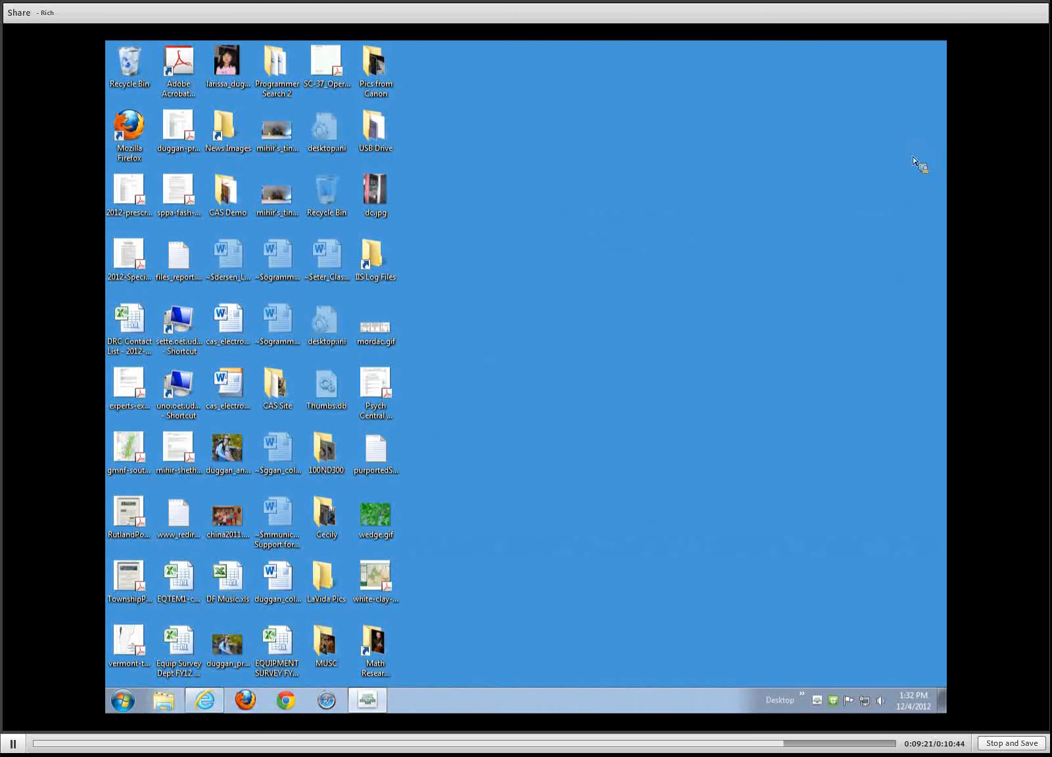
{"action": "left_click", "coordinate": [215, 708]}
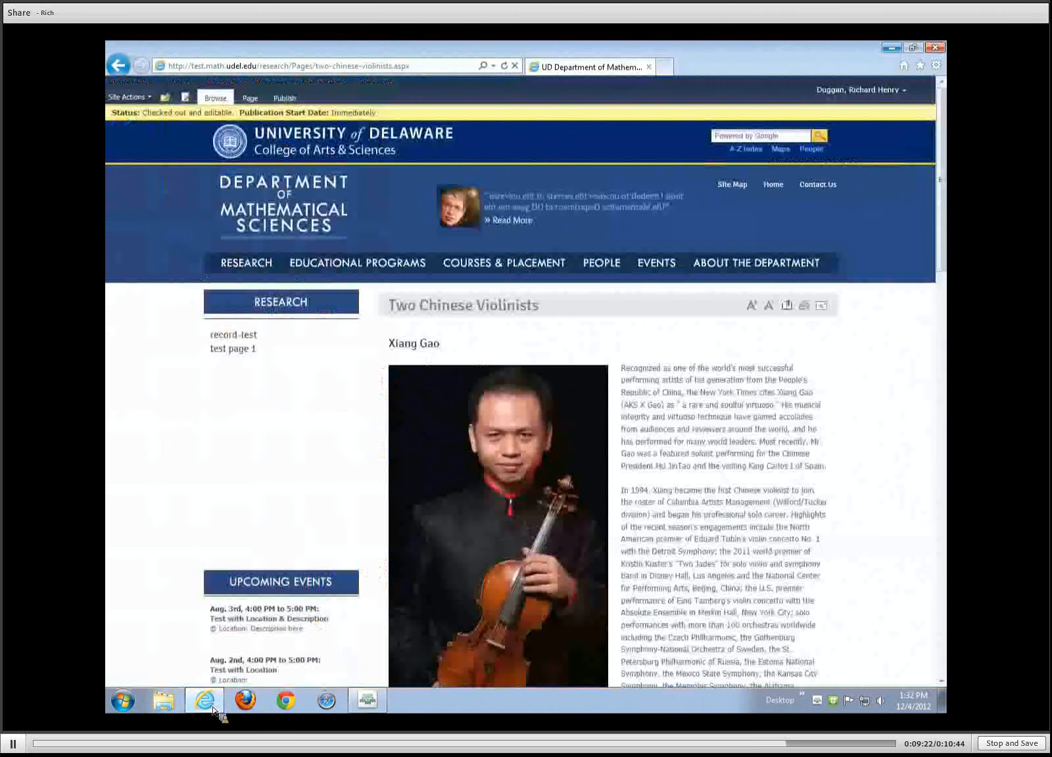
{"action": "left_click", "coordinate": [187, 98]}
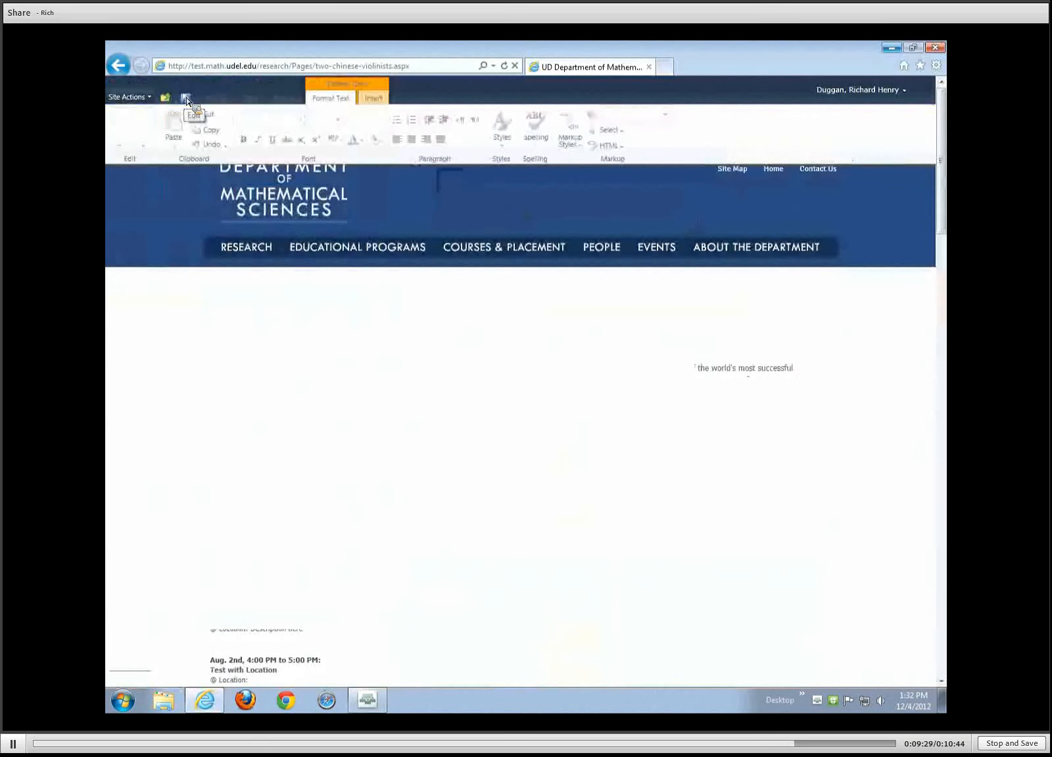
Apply the FIX offered by the stretching alert on the images of both page sections
{"action": "left_click_drag", "start_coordinate": [946, 209], "coordinate": [953, 282]}
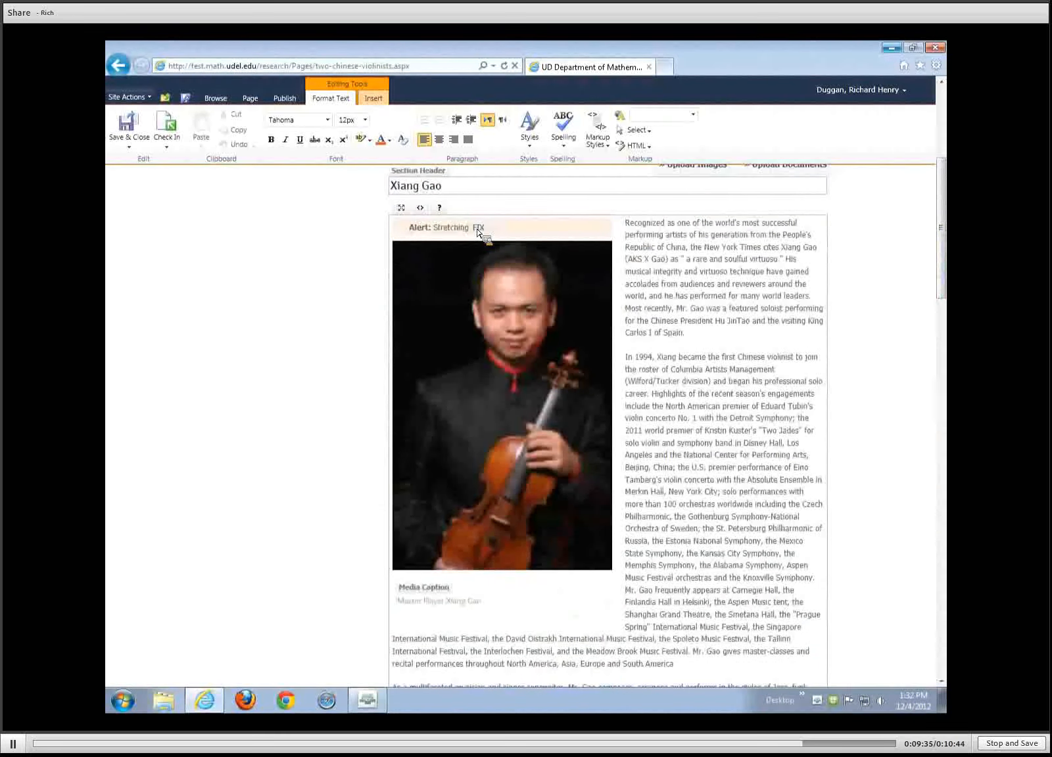
{"action": "left_click", "coordinate": [478, 228]}
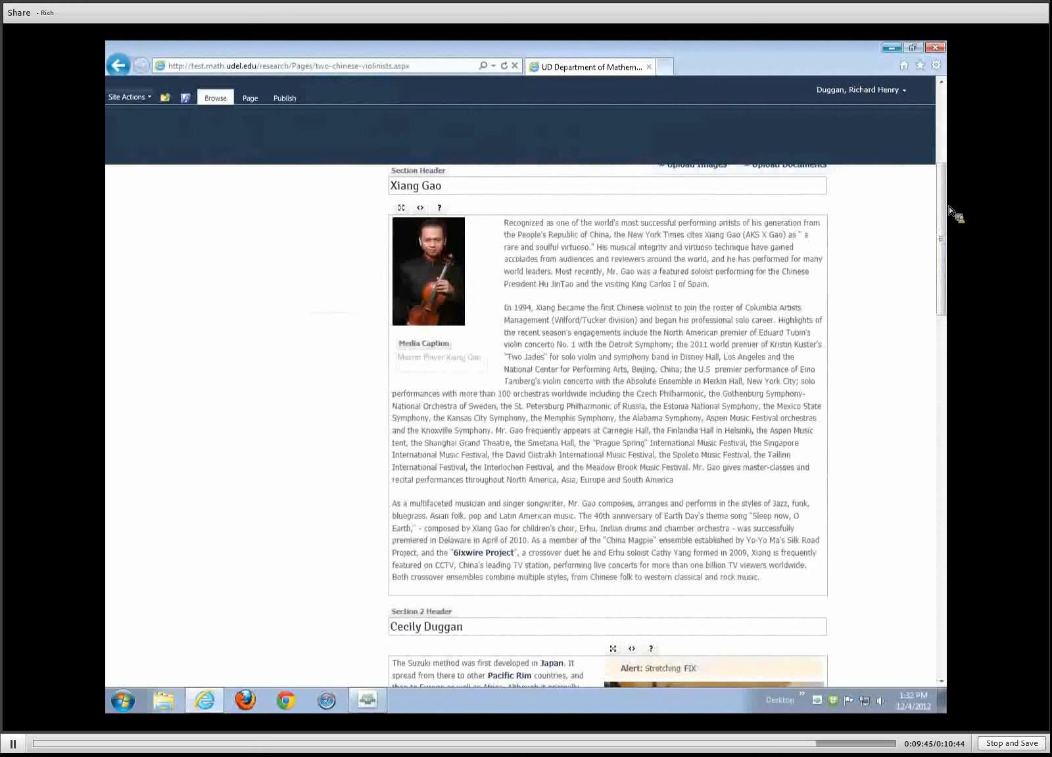
{"action": "left_click_drag", "start_coordinate": [943, 220], "coordinate": [938, 318]}
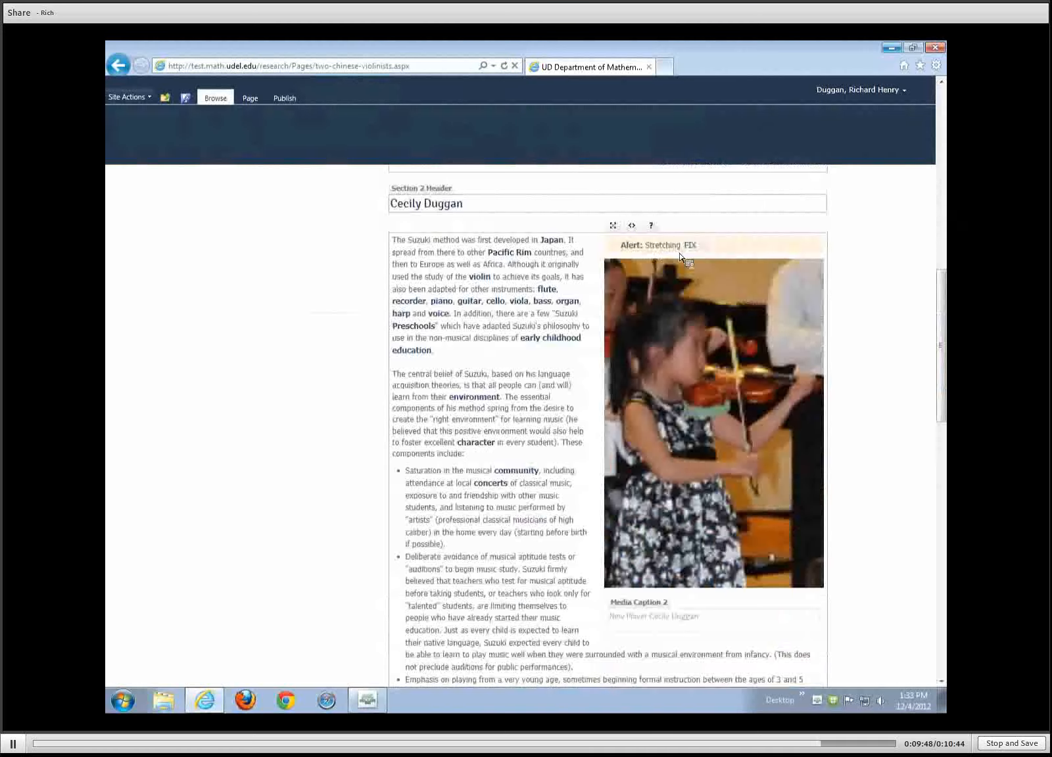
{"action": "left_click", "coordinate": [691, 246]}
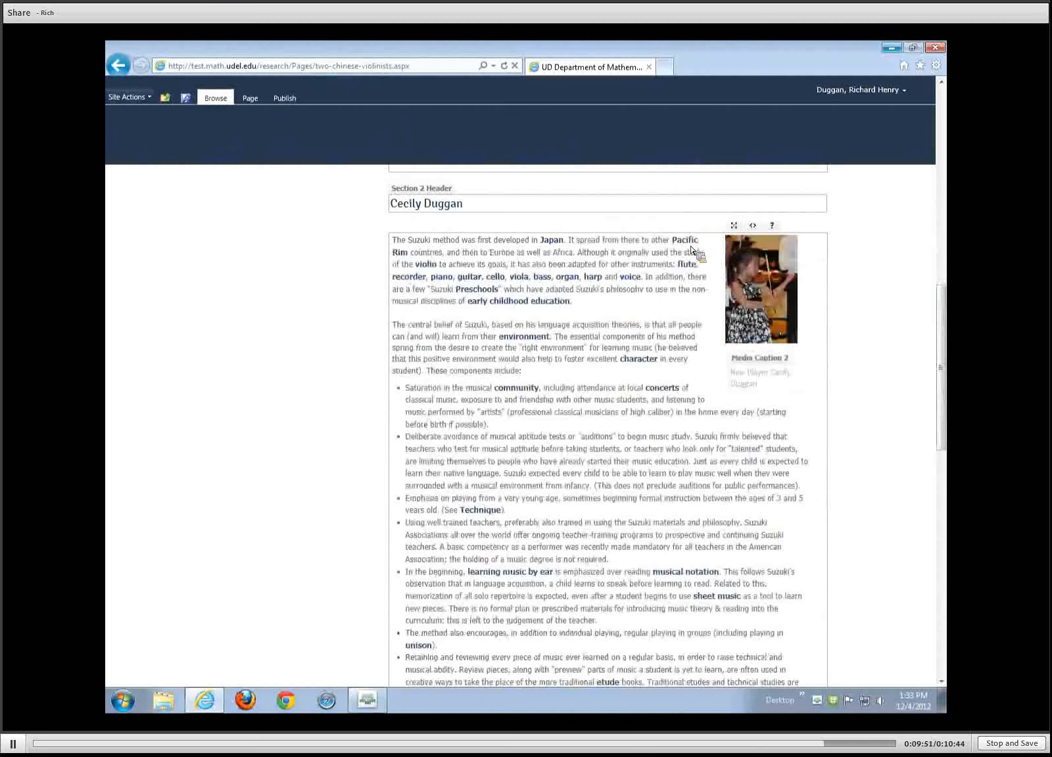
Save the Two Chinese Violinists page and keep it open for editing
{"action": "left_click_drag", "start_coordinate": [941, 380], "coordinate": [916, 242]}
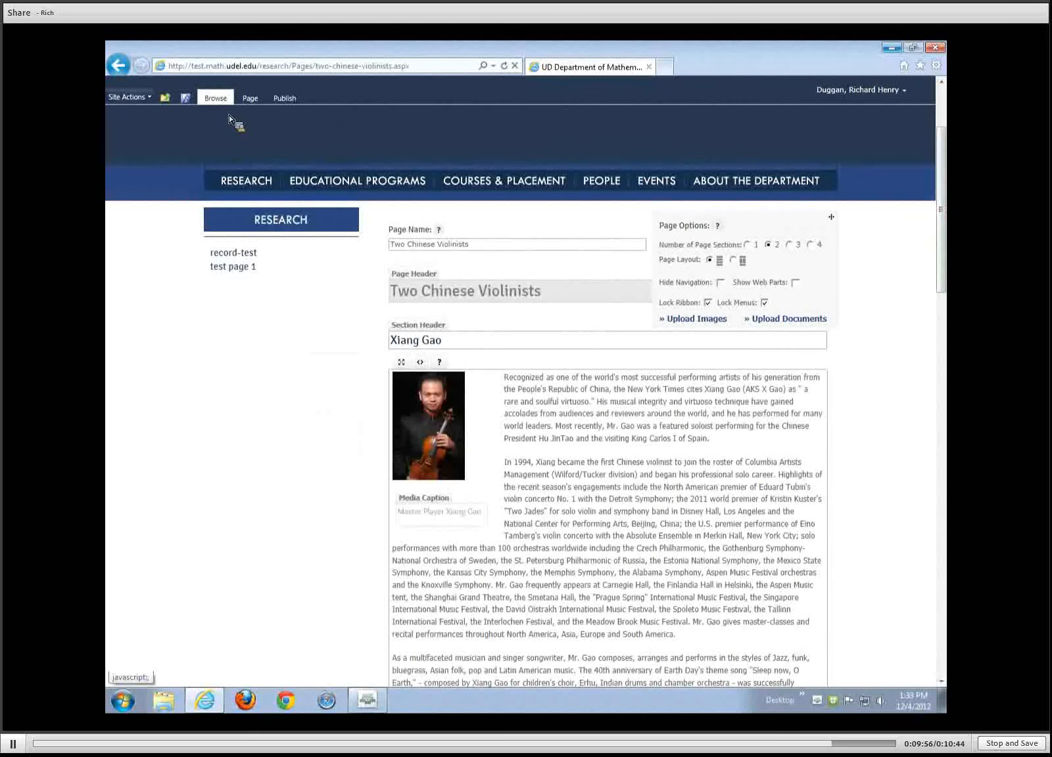
{"action": "left_click", "coordinate": [249, 99]}
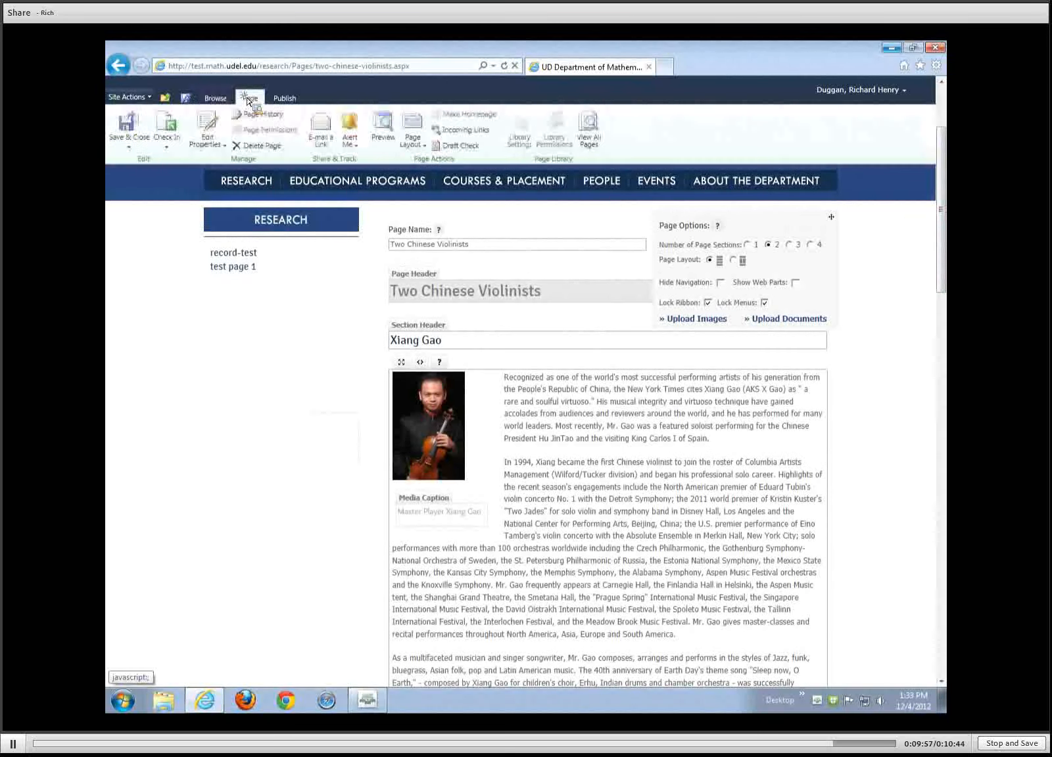
{"action": "left_click", "coordinate": [124, 150]}
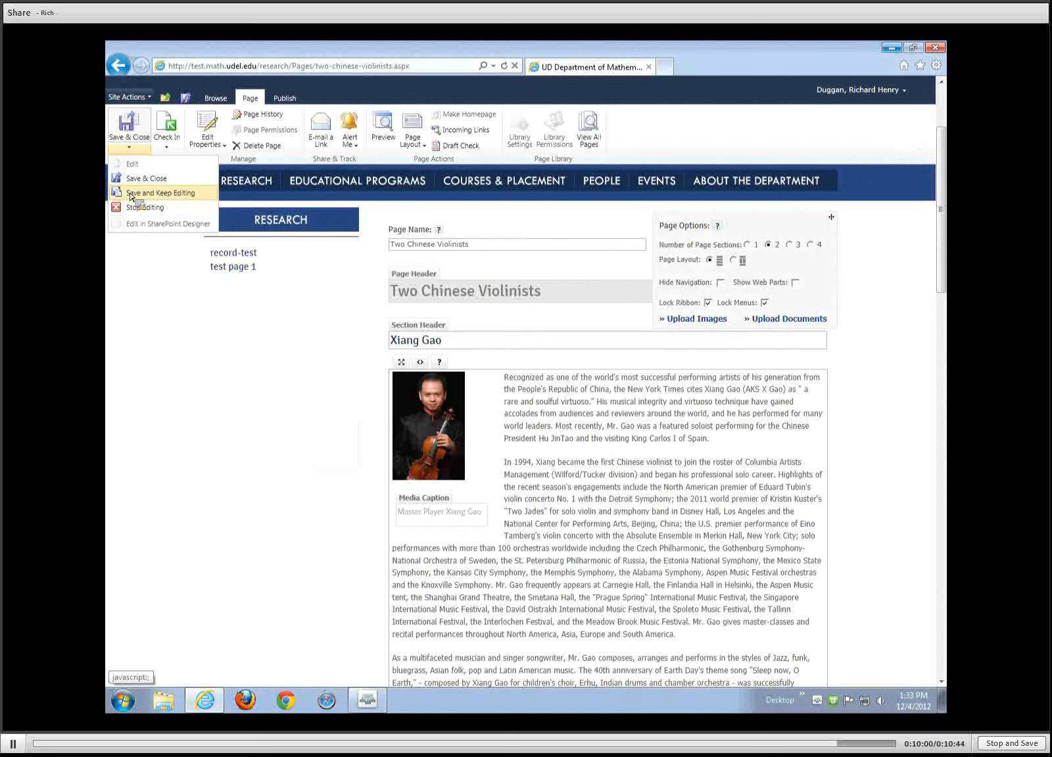
{"action": "left_click", "coordinate": [157, 193]}
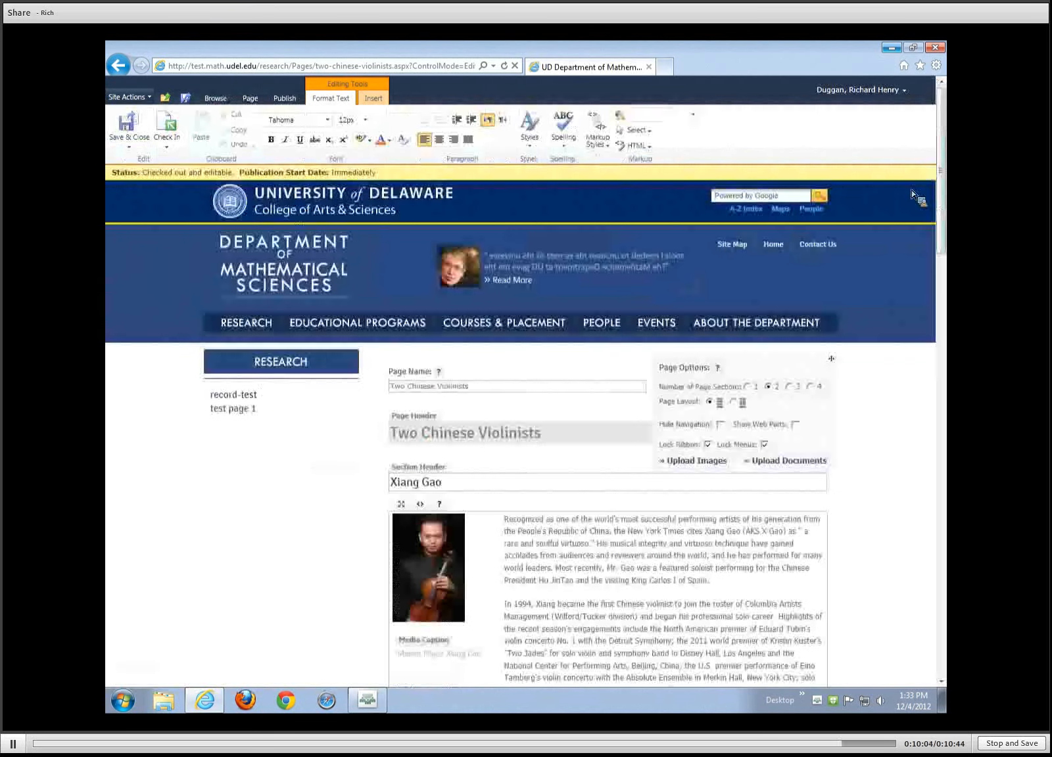
Preview the saved page and check how the resized images sit in both sections
{"action": "scroll", "coordinate": [940, 213], "scroll_direction": "down", "scroll_amount": 2}
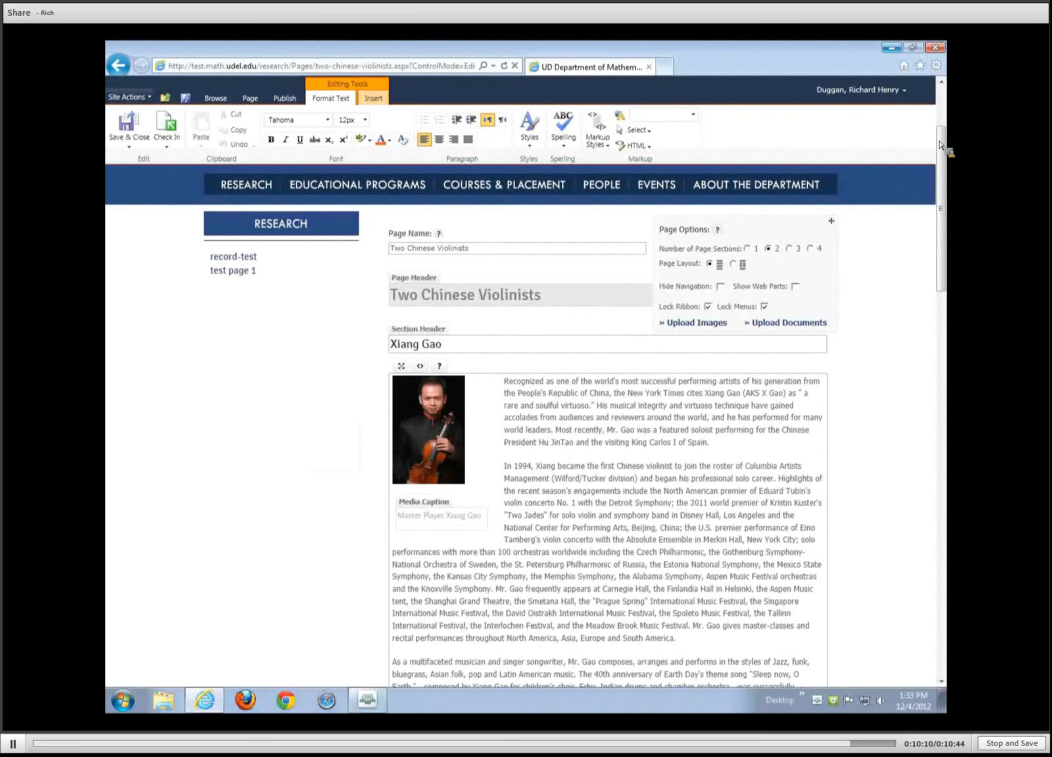
{"action": "scroll", "coordinate": [489, 206], "scroll_direction": "up", "scroll_amount": 3}
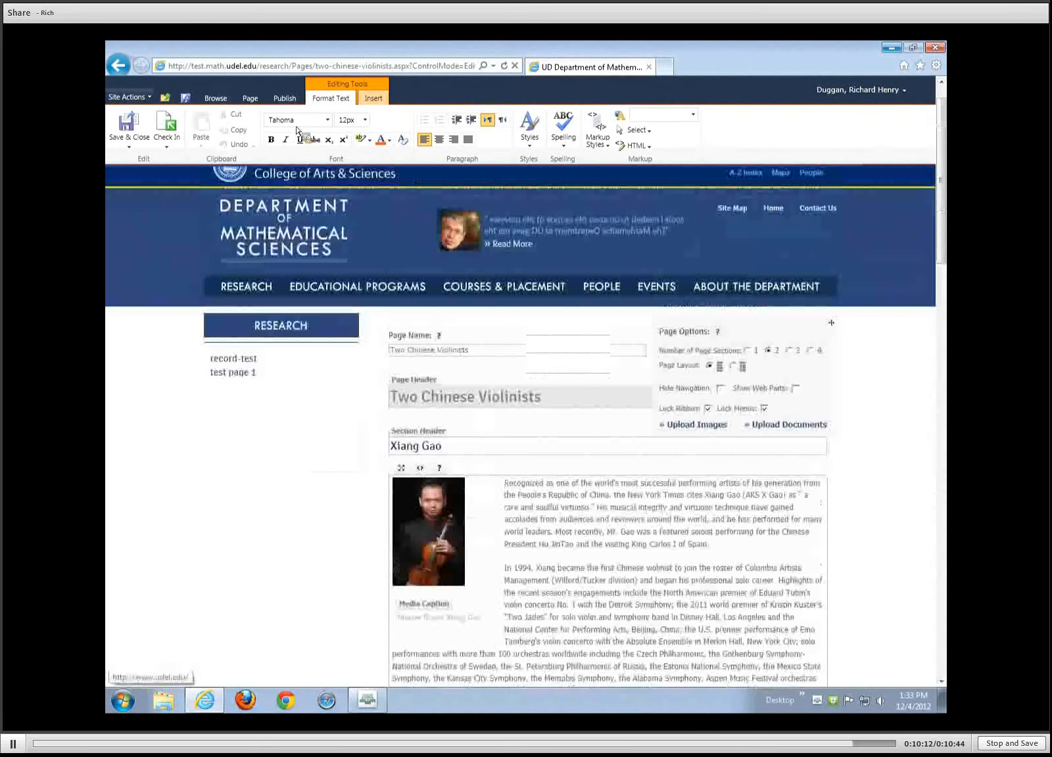
{"action": "left_click", "coordinate": [250, 98]}
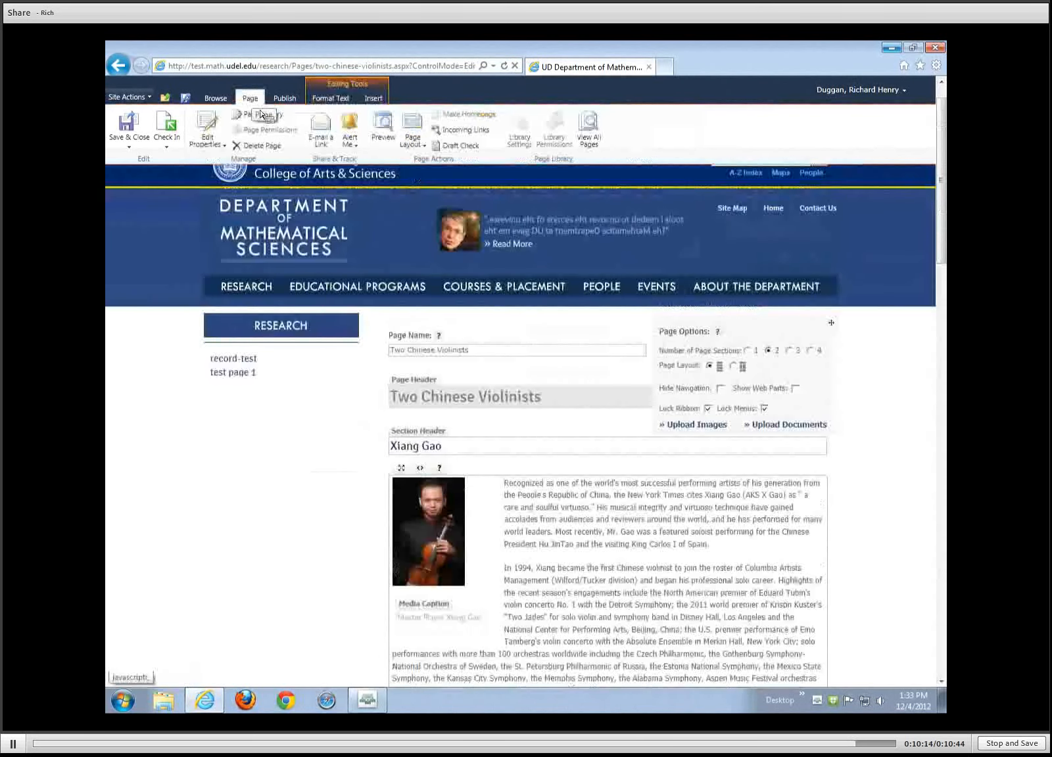
{"action": "left_click", "coordinate": [383, 128]}
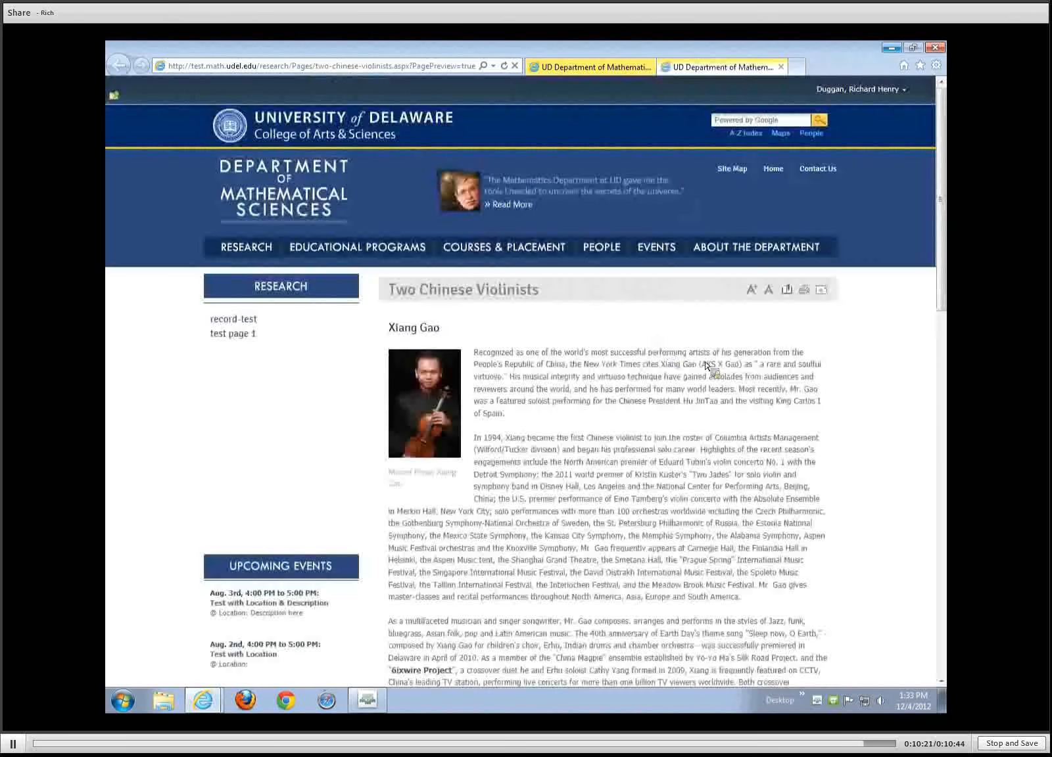
{"action": "left_click_drag", "start_coordinate": [944, 222], "coordinate": [945, 348]}
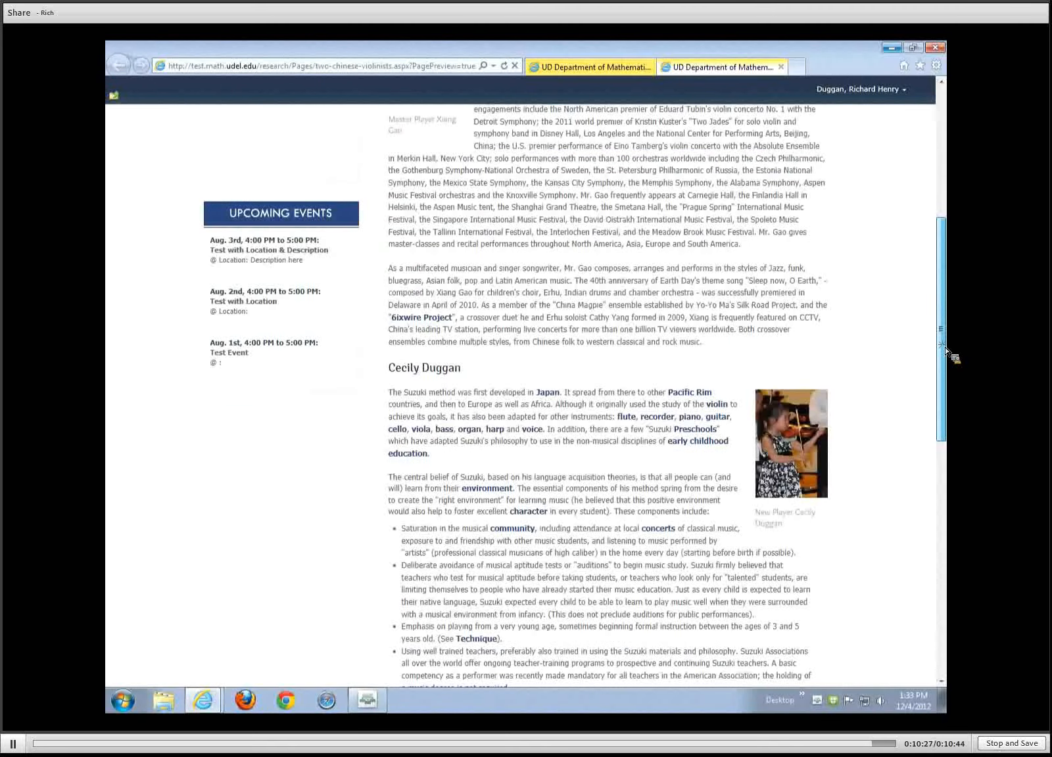
{"action": "left_click_drag", "start_coordinate": [945, 348], "coordinate": [945, 348]}
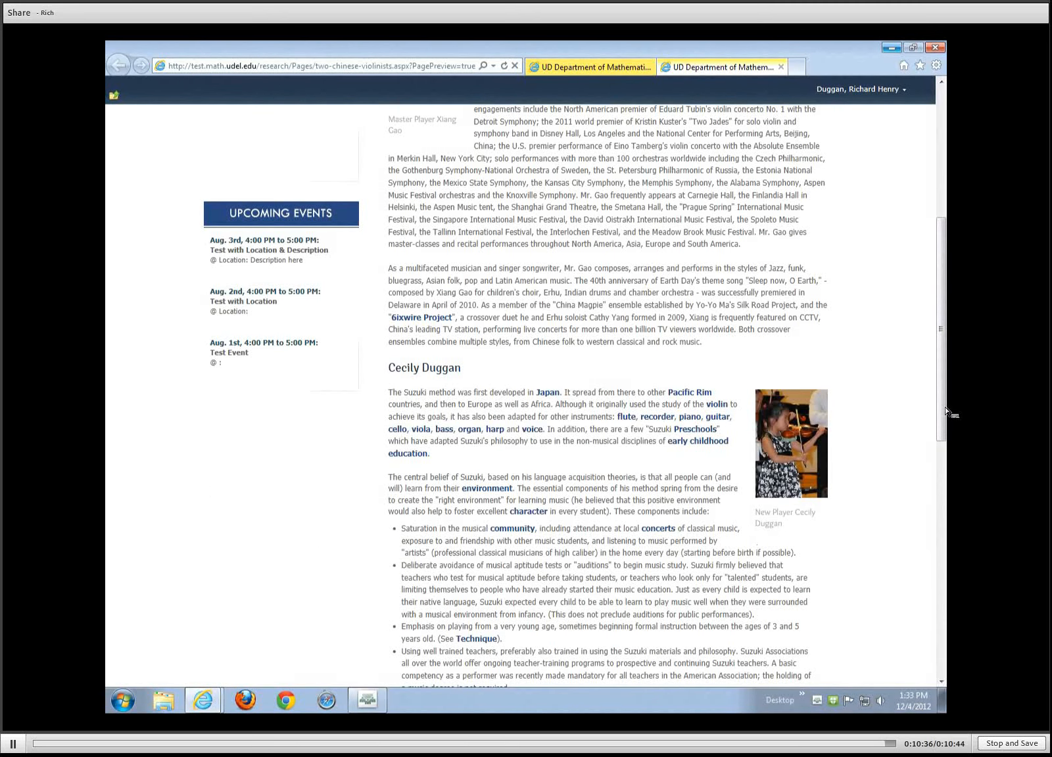
{"action": "scroll", "coordinate": [948, 418], "scroll_direction": "up", "scroll_amount": 3}
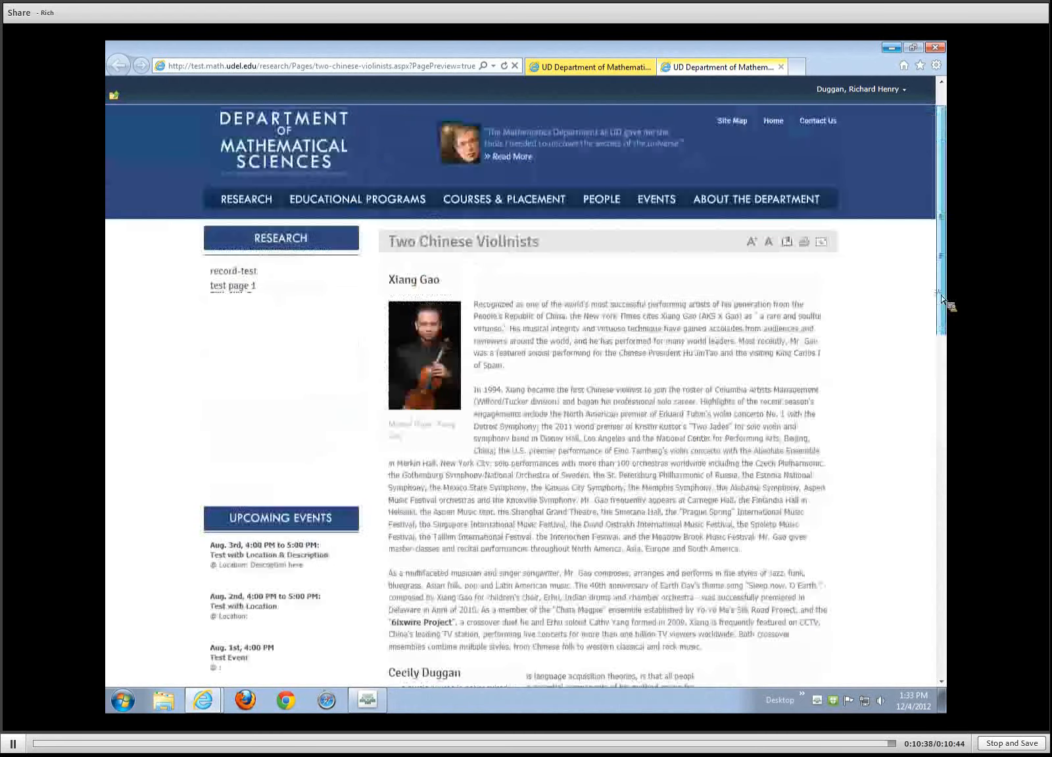